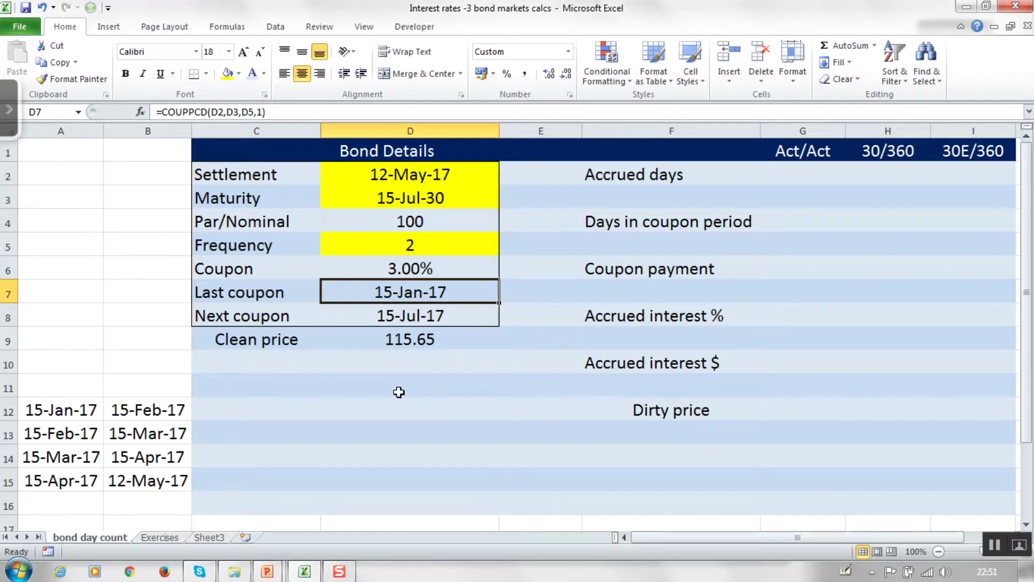
# Examine the bond's maturity date, the last and next coupon date formulas, and the clean price in column D
pyautogui.click(398, 317)
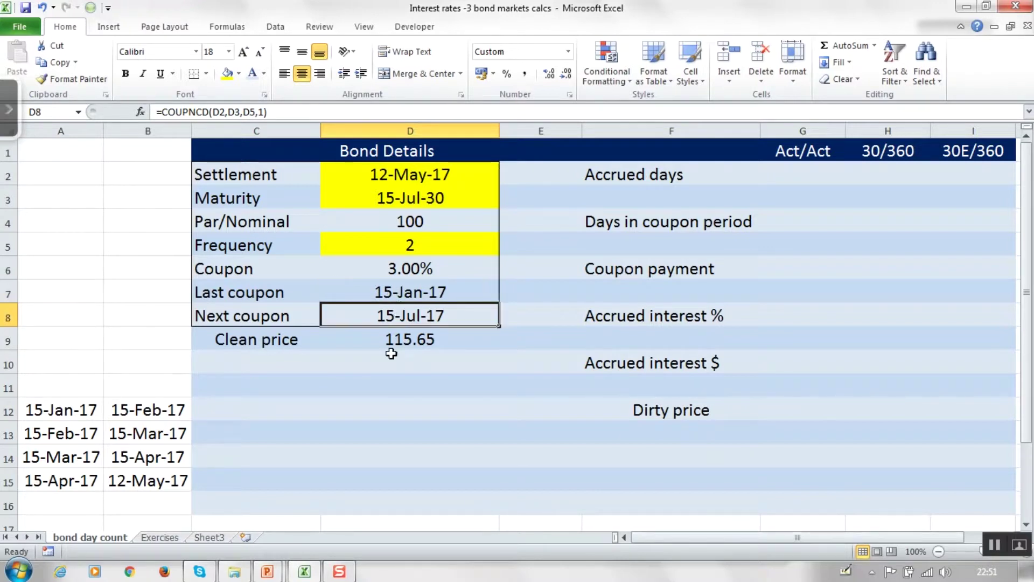
pyautogui.click(409, 200)
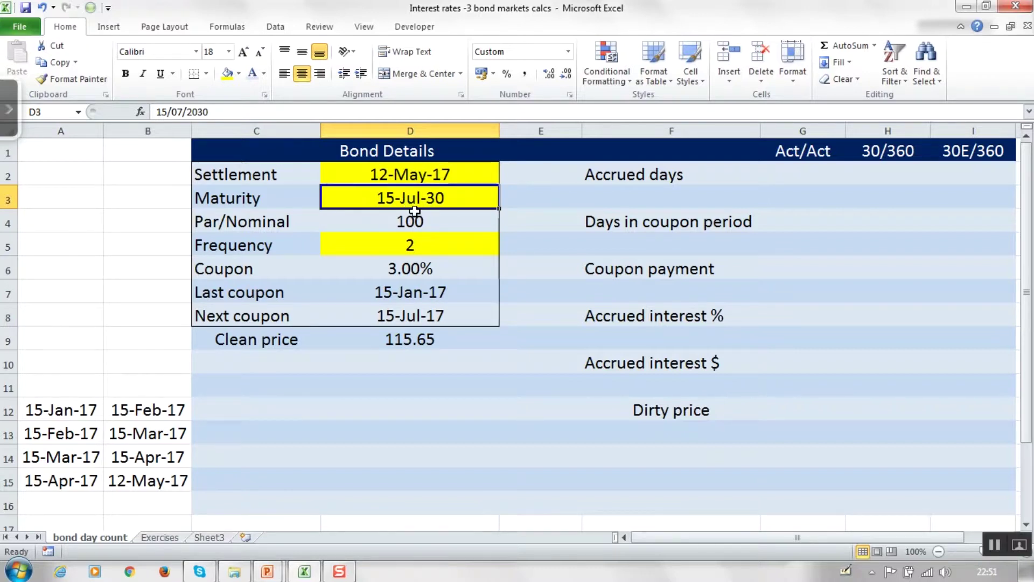
pyautogui.click(413, 293)
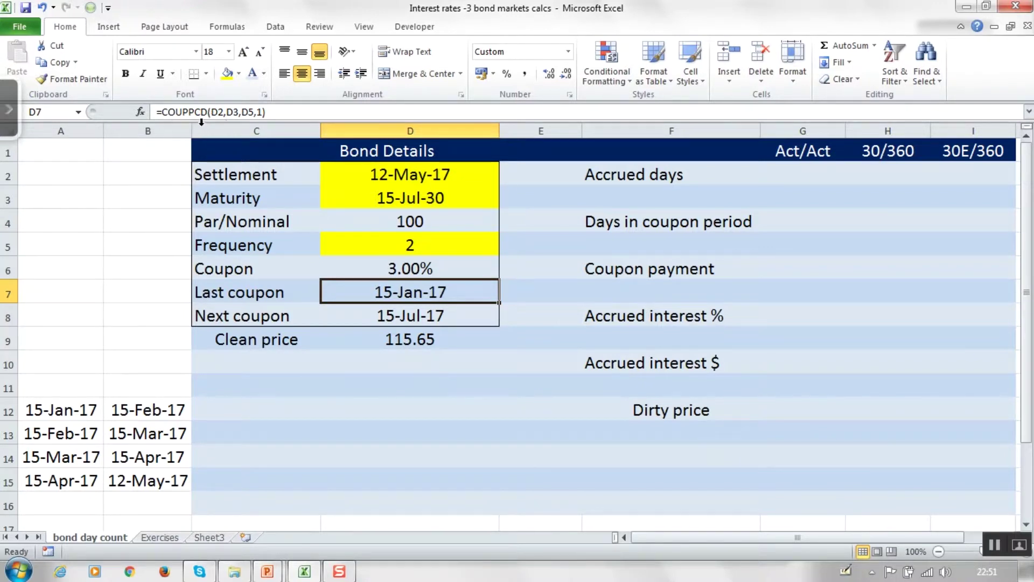
pyautogui.click(389, 321)
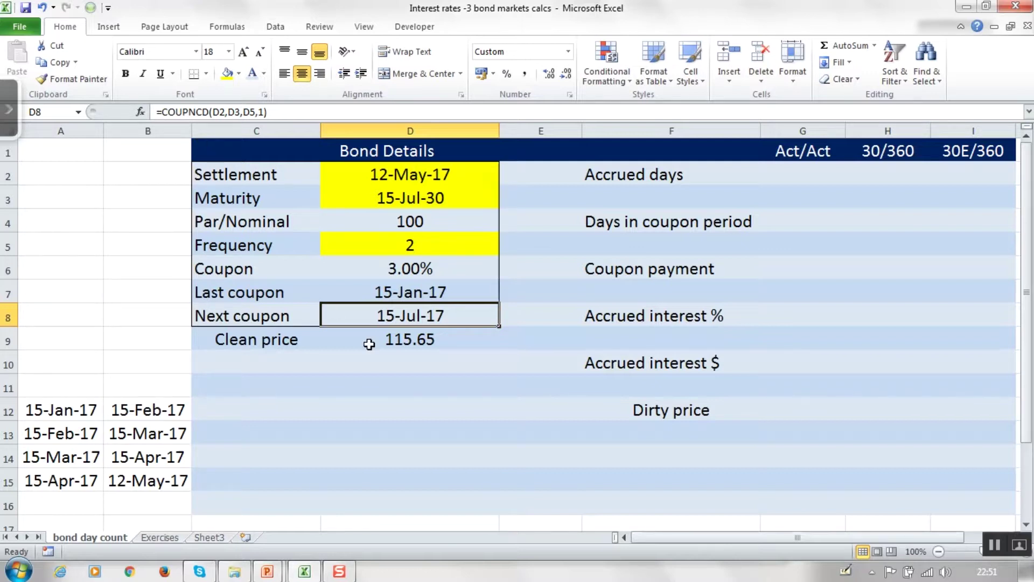
pyautogui.click(407, 339)
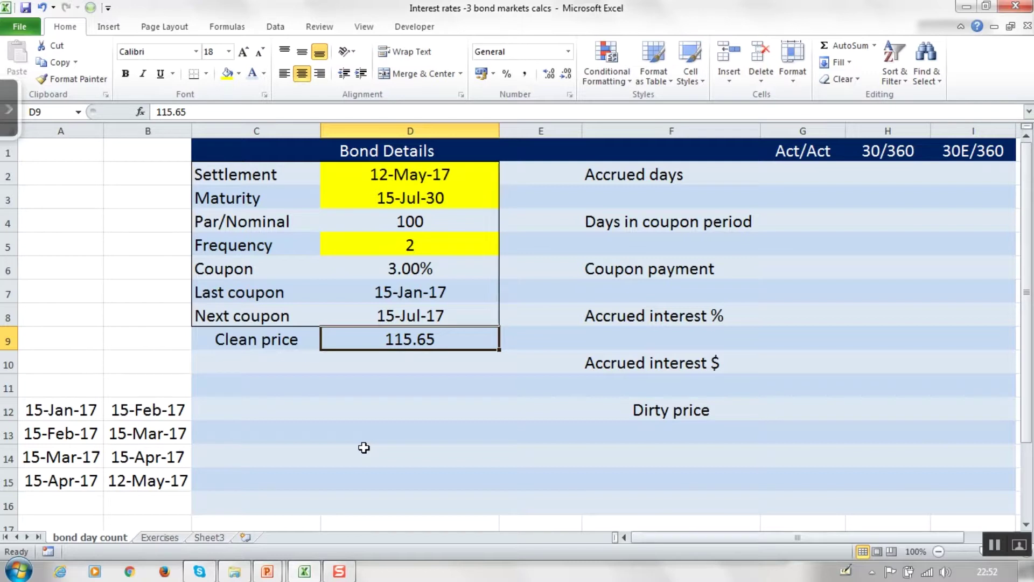
# Reveal the hidden Act/Act figures in G2:G11 by setting their font colour to black
pyautogui.click(799, 172)
pyautogui.moveTo(799, 171); pyautogui.dragTo(799, 386)
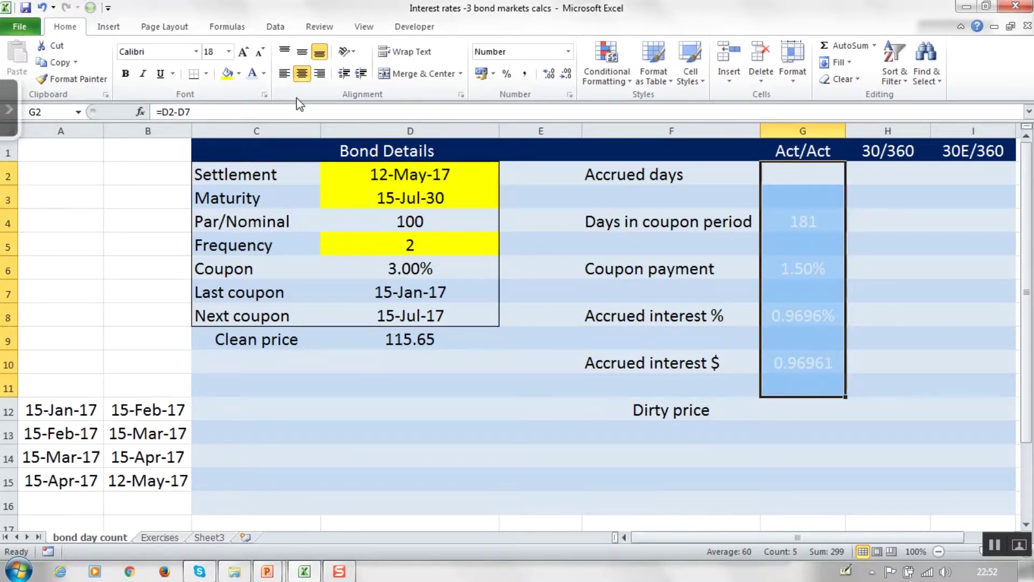
pyautogui.click(264, 73)
pyautogui.click(217, 98)
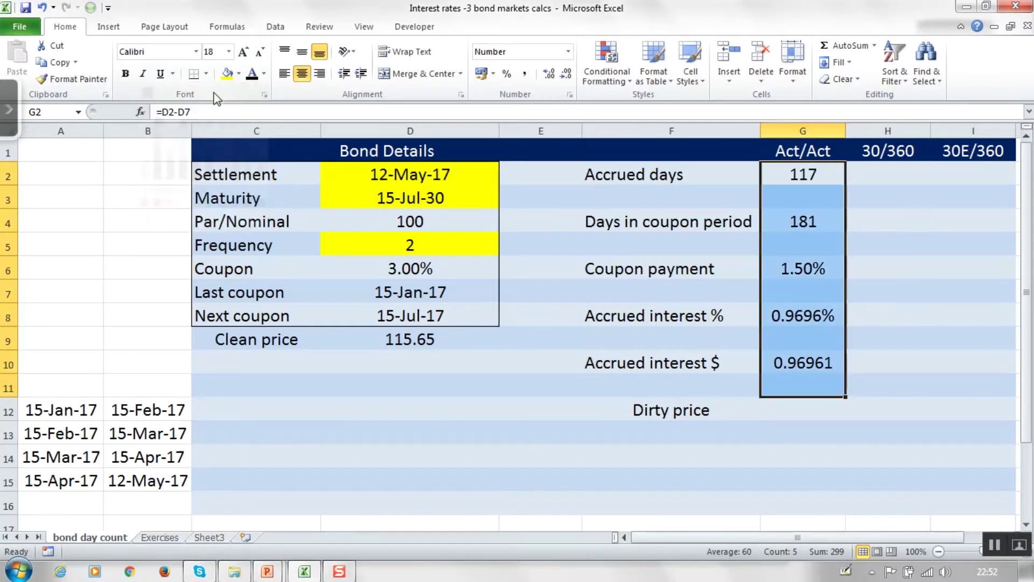
# Inspect the Act/Act formulas for accrued days in G2 and days in coupon period in G4, including the cells they reference
pyautogui.click(813, 173)
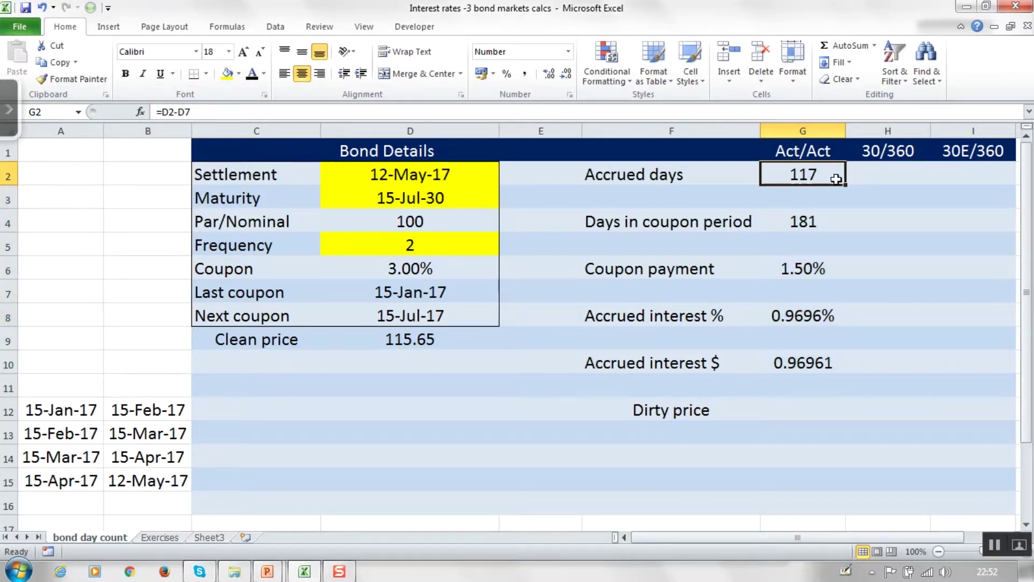
pyautogui.doubleClick(830, 176)
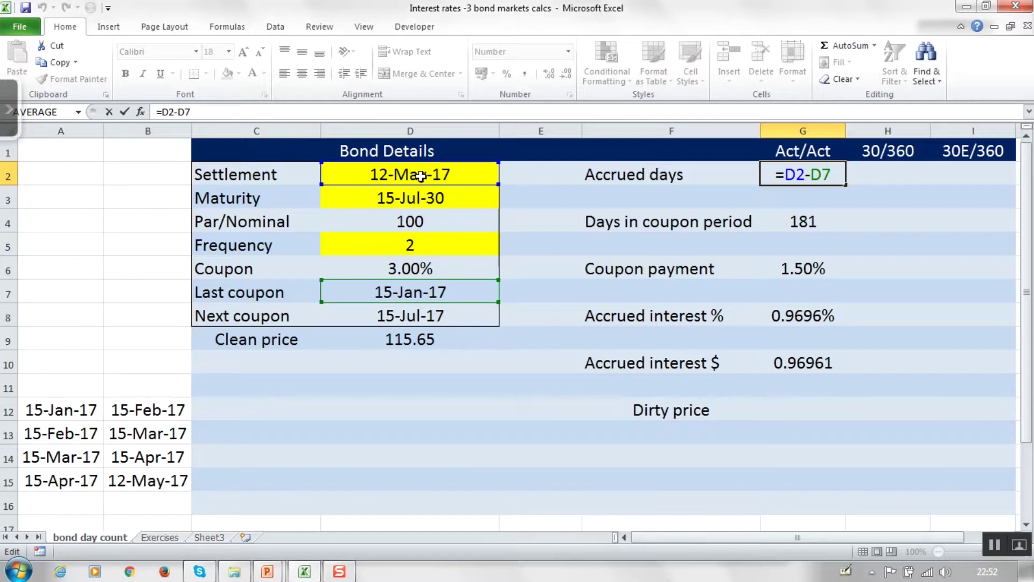
pyautogui.hotkey('ctrl', 'Return')
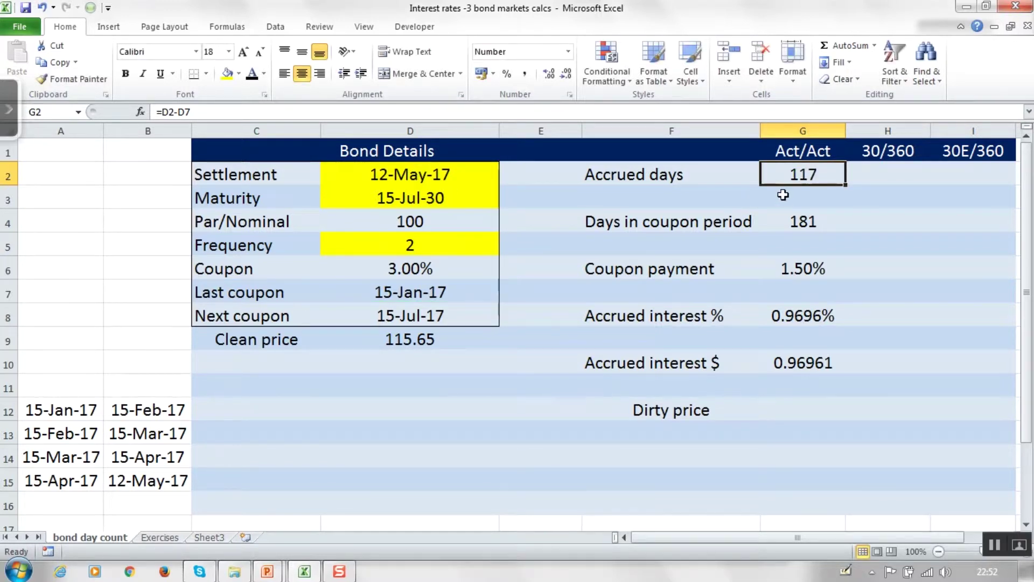
pyautogui.click(794, 223)
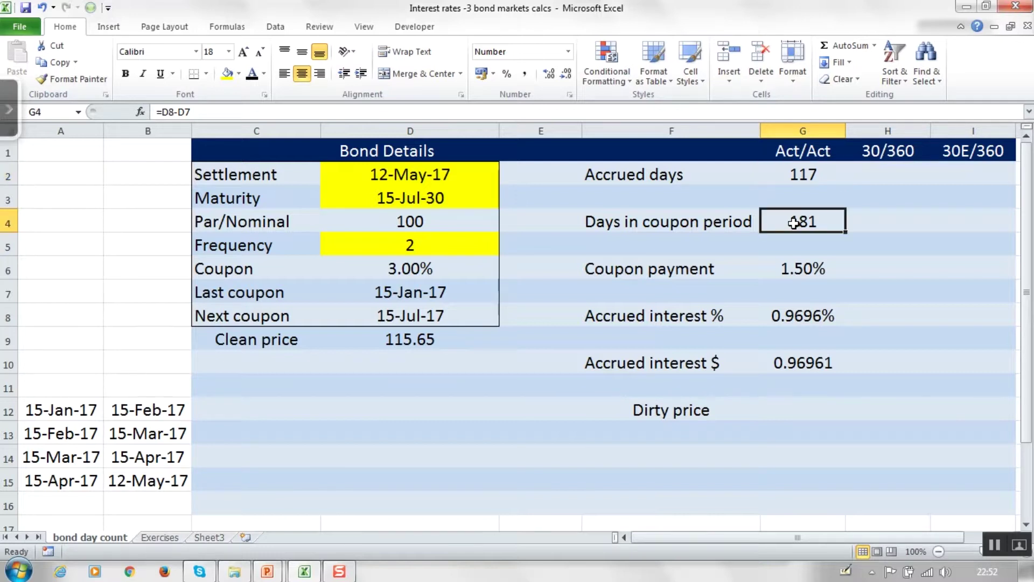
pyautogui.doubleClick(794, 223)
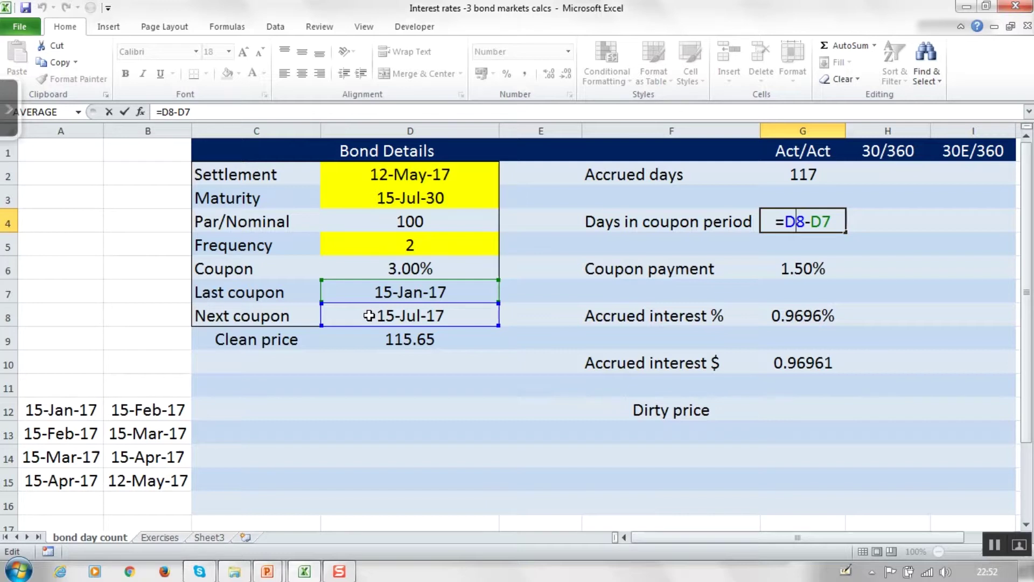
pyautogui.hotkey('ctrl', 'Return')
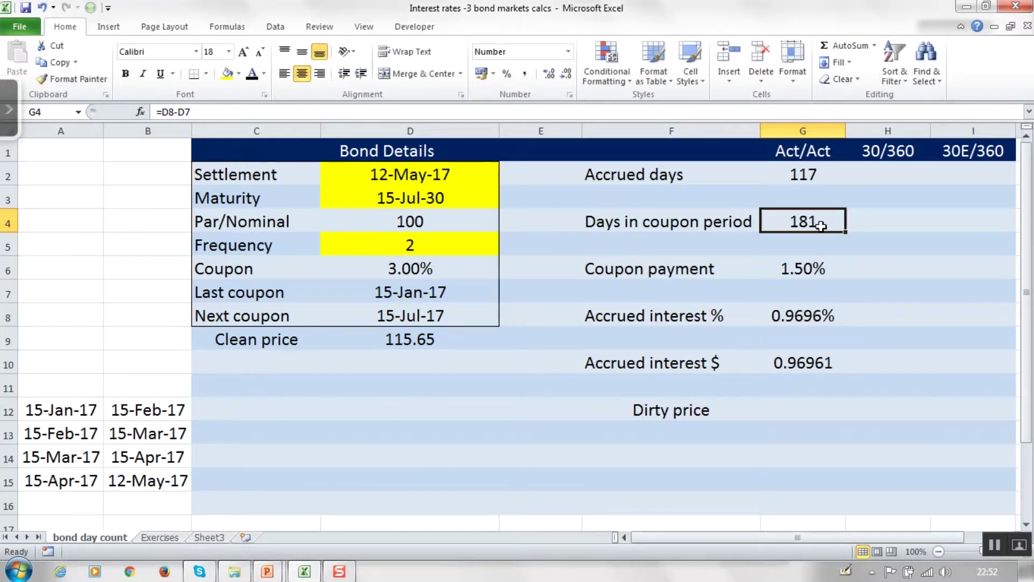
# Examine the Act/Act coupon payment, accrued interest % and accrued interest $ formulas together with their source cells
pyautogui.click(811, 266)
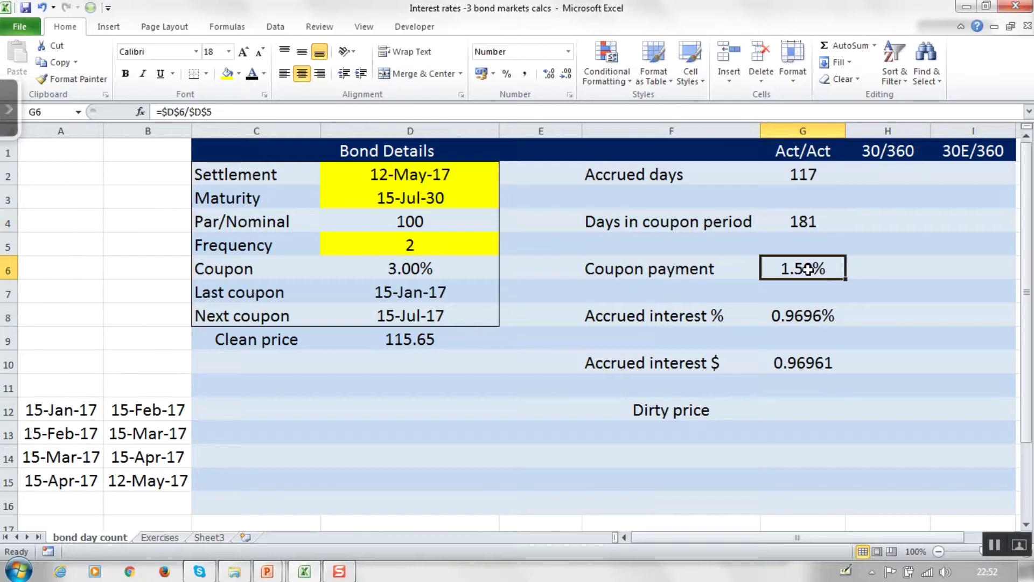
pyautogui.click(436, 271)
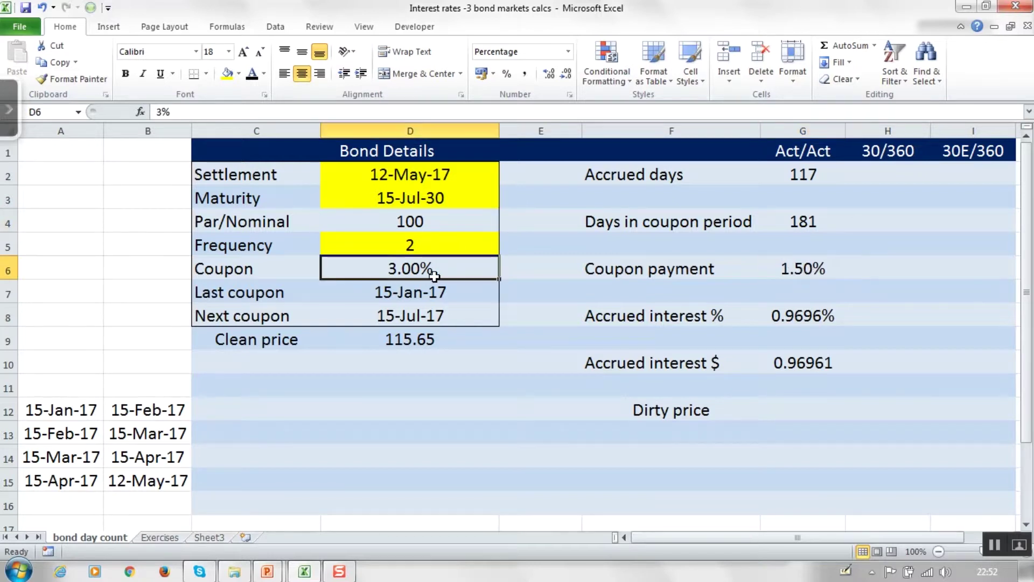
pyautogui.click(811, 268)
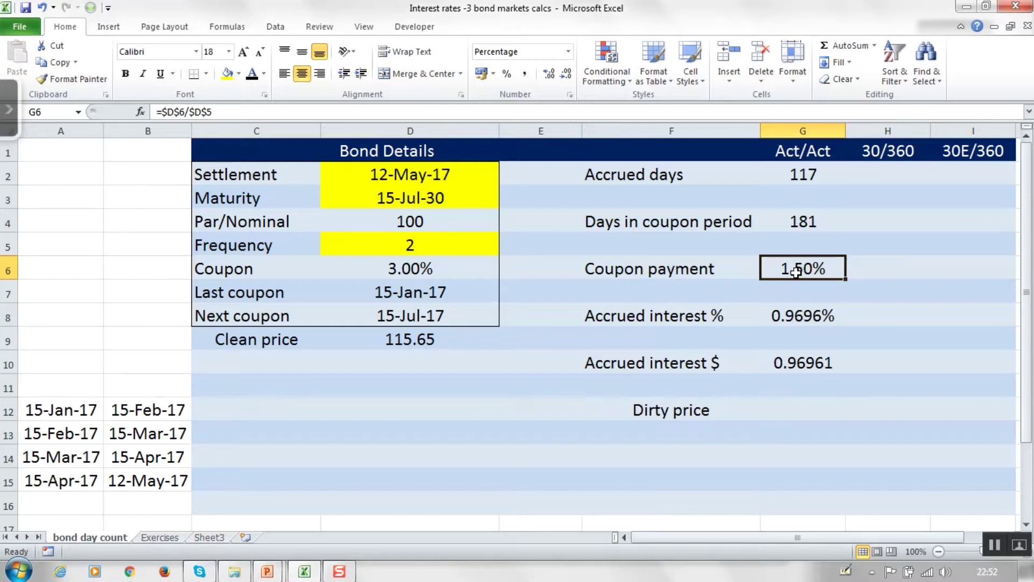
pyautogui.moveTo(792, 172); pyautogui.dragTo(802, 222)
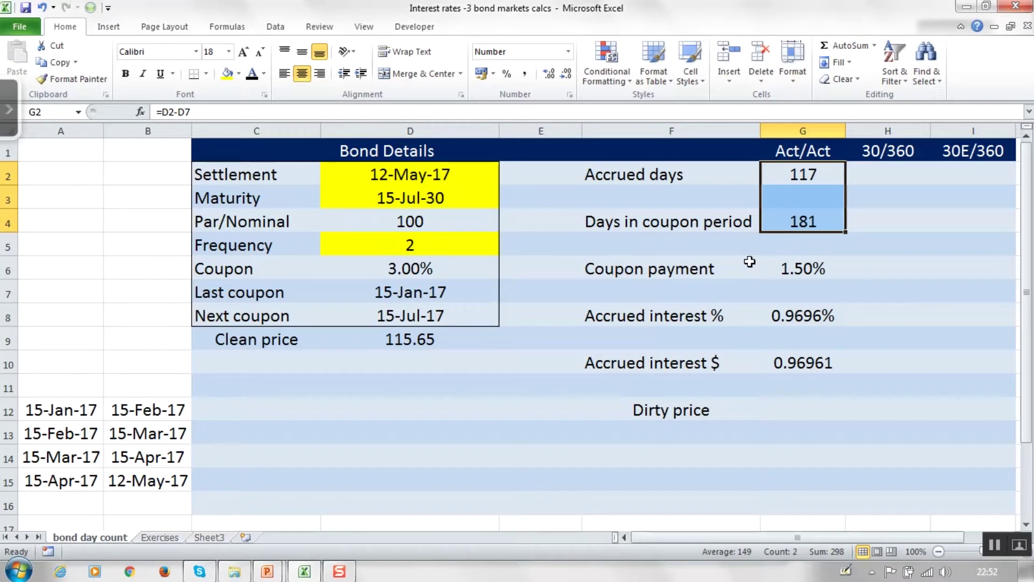
pyautogui.click(805, 310)
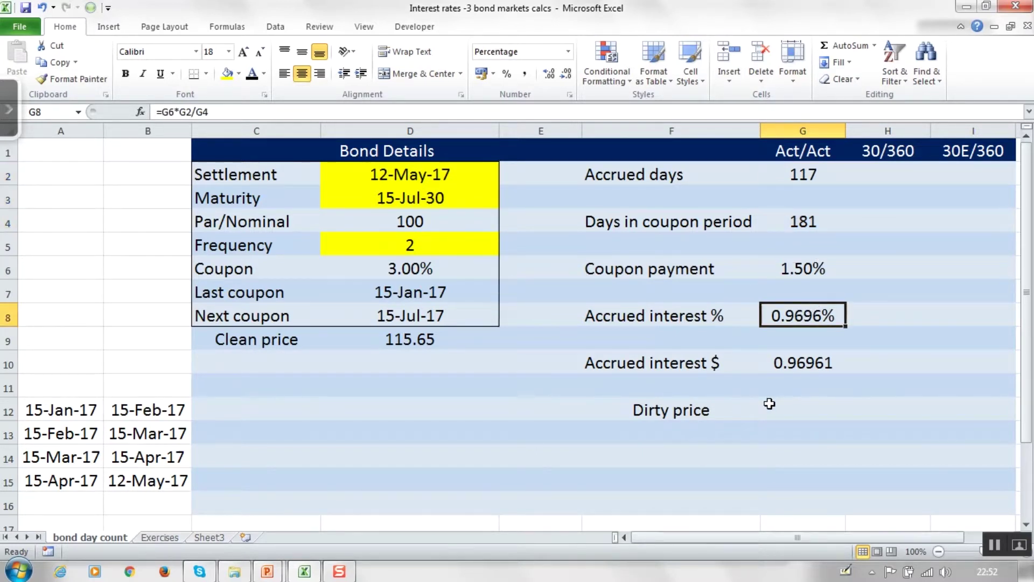
pyautogui.click(800, 365)
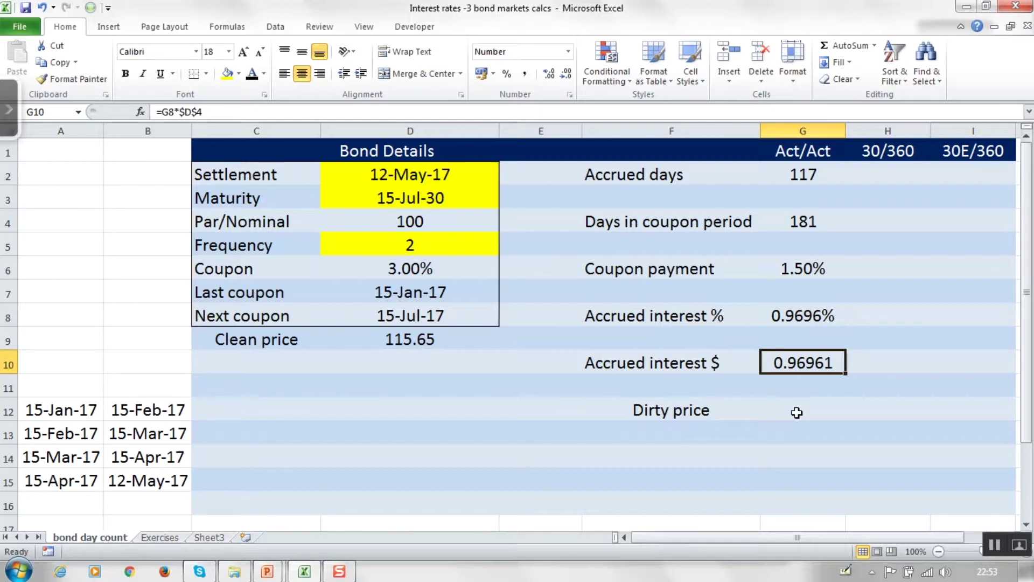
# Reveal the Act/Act dirty price in G12 with black font and check which cells its formula references
pyautogui.click(797, 412)
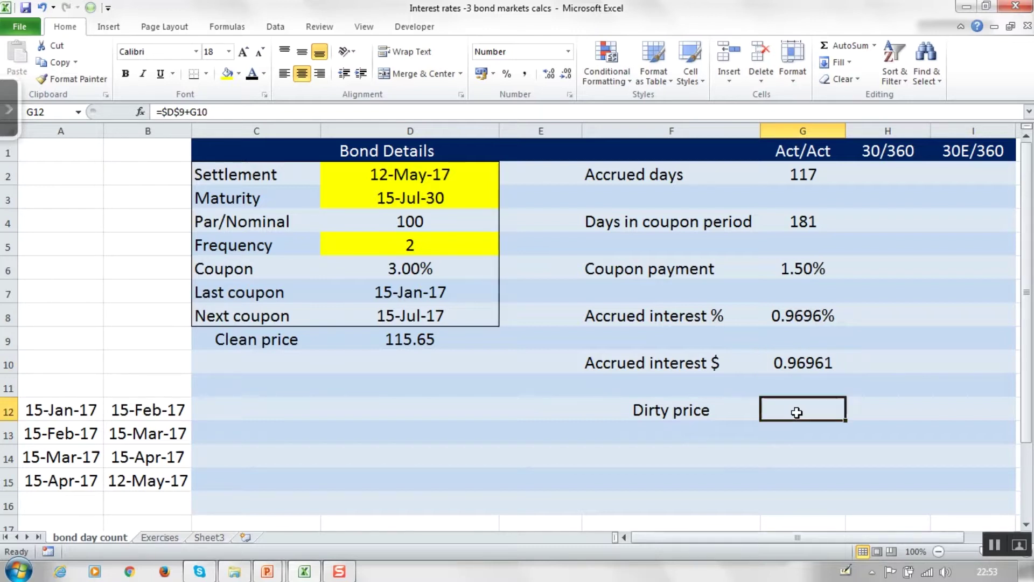
pyautogui.click(253, 74)
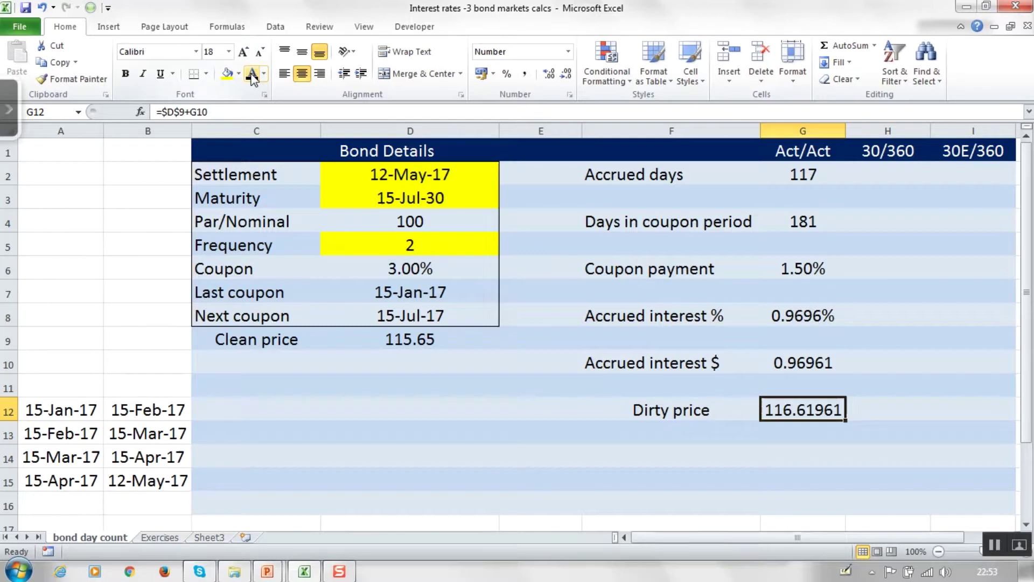
pyautogui.doubleClick(777, 409)
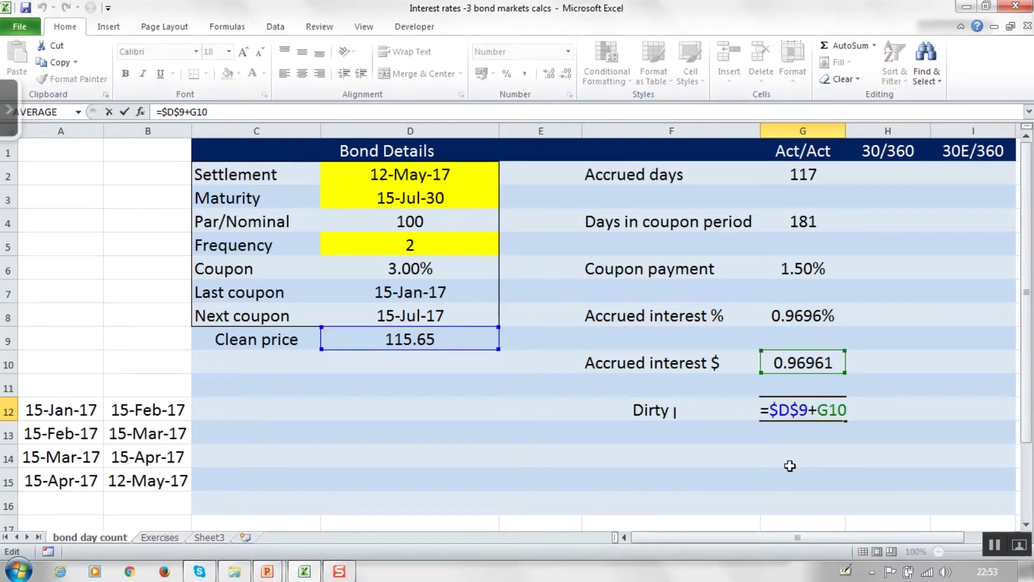
pyautogui.press('Escape')
# Review how the Act/Act coupon payment in G6 derives from the coupon rate and payment frequency
pyautogui.click(791, 275)
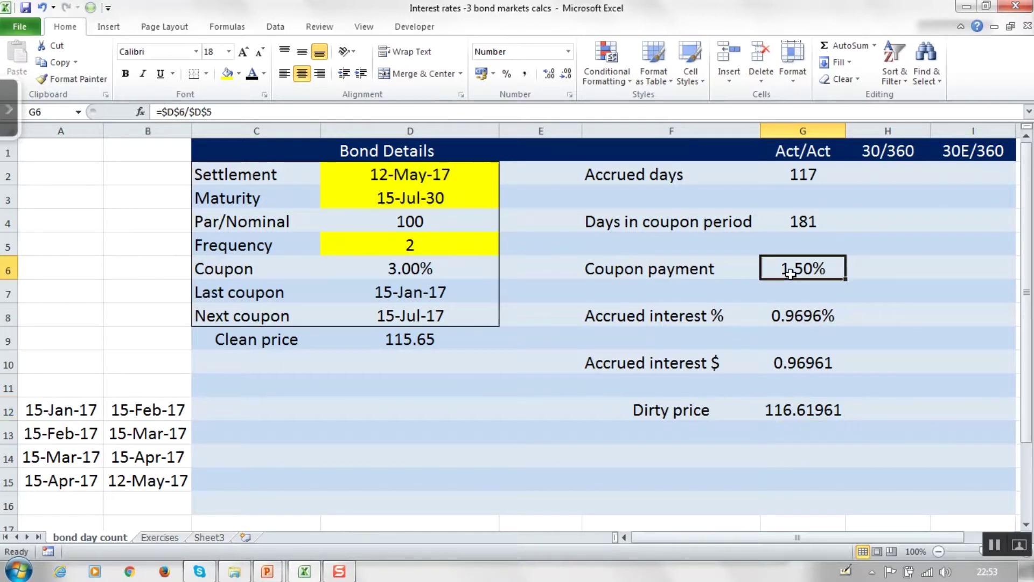
pyautogui.click(389, 263)
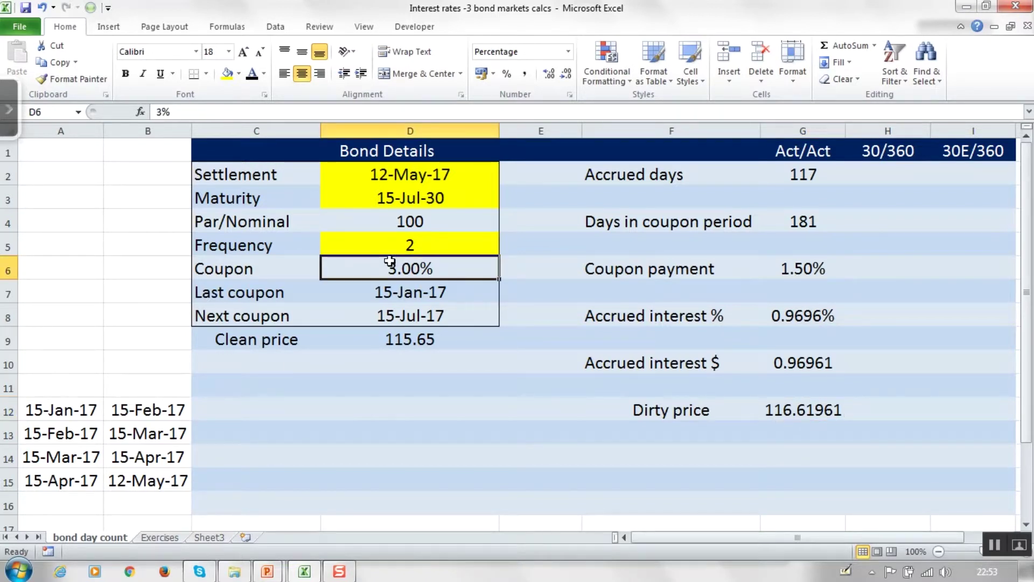
pyautogui.click(394, 245)
pyautogui.click(805, 267)
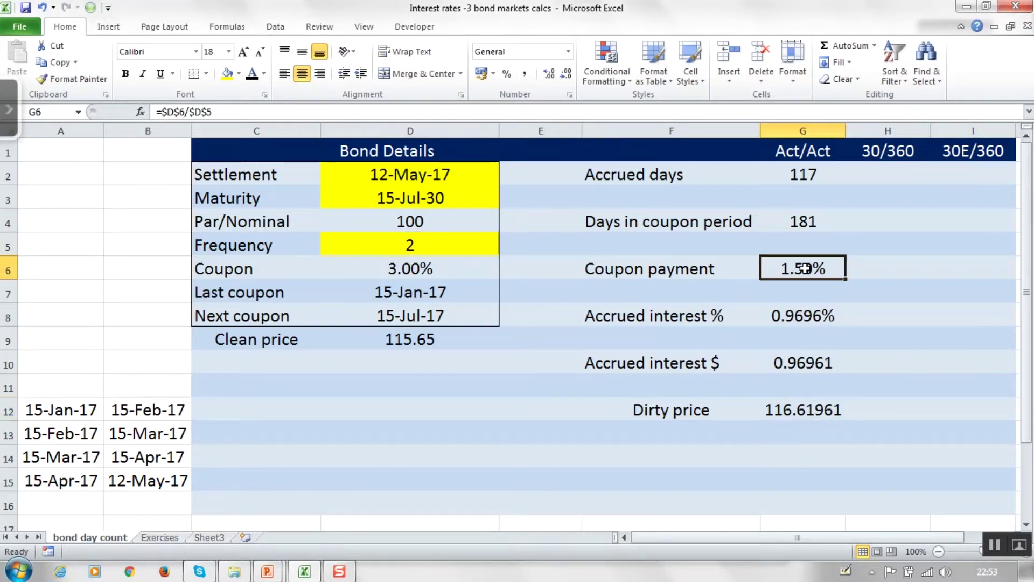
# Recheck the cell references behind the Act/Act accrued days and days in coupon period
pyautogui.click(792, 179)
pyautogui.click(792, 220)
pyautogui.click(791, 170)
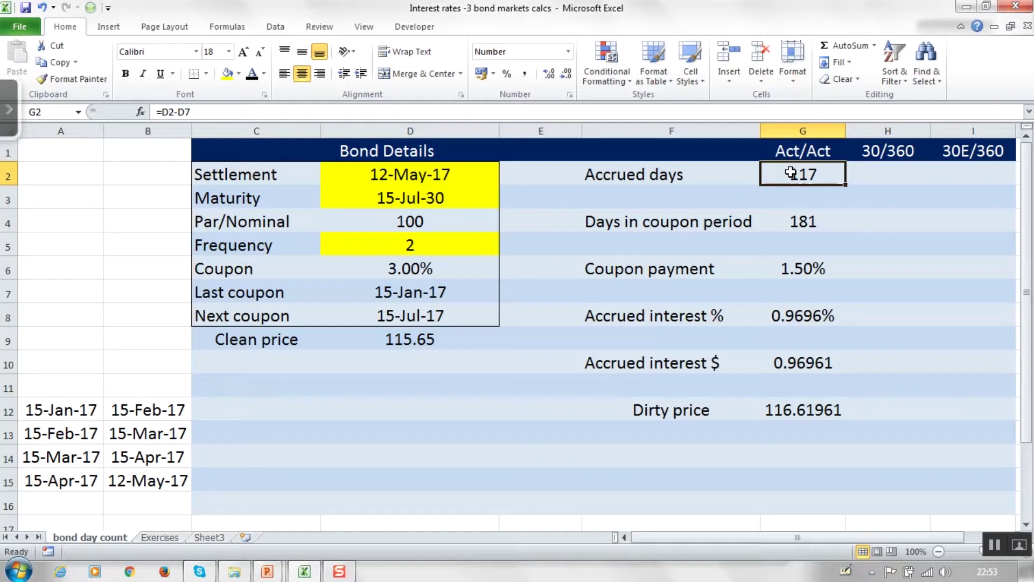
pyautogui.doubleClick(790, 172)
pyautogui.press('Escape')
pyautogui.doubleClick(796, 223)
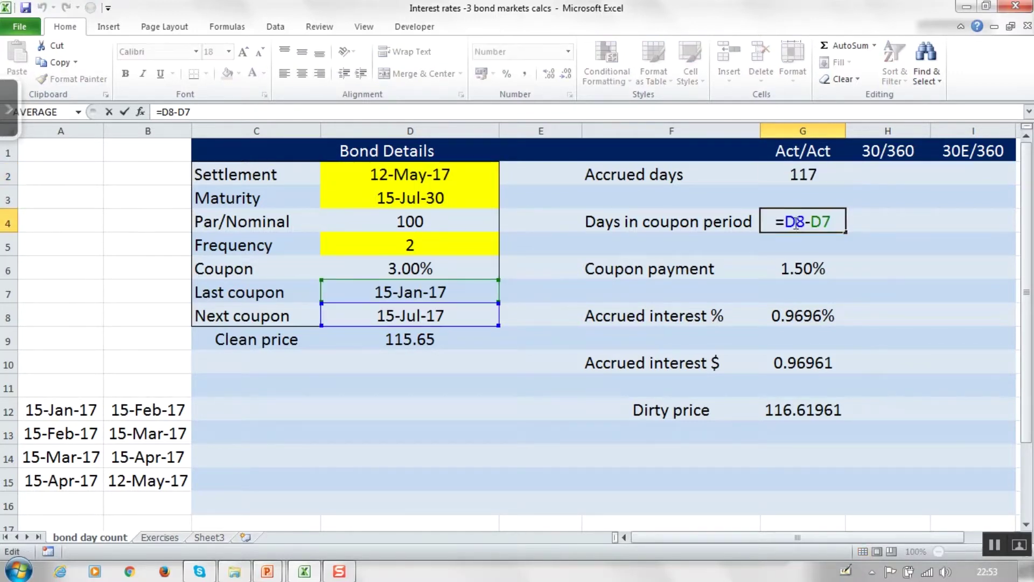
pyautogui.press('Escape')
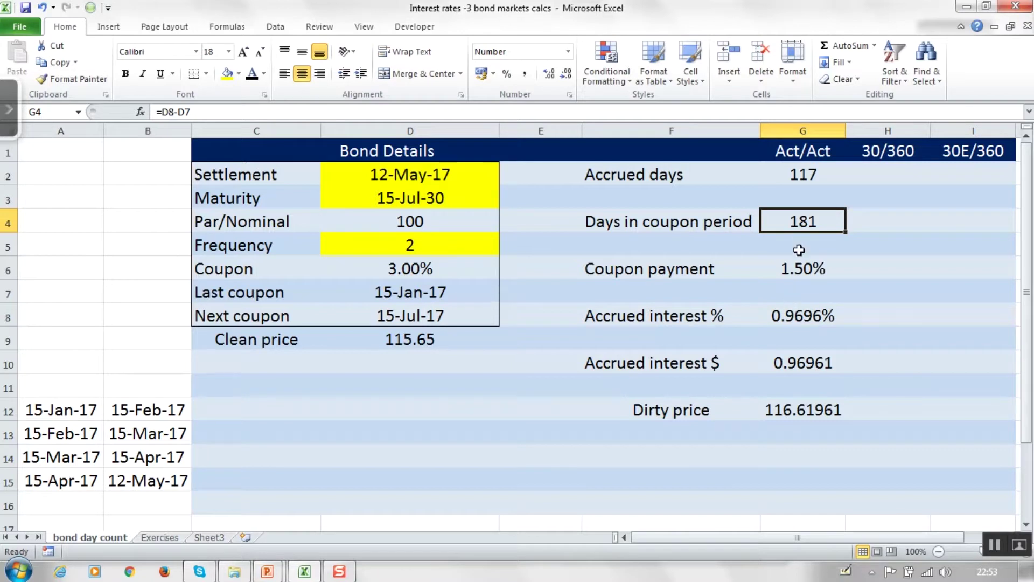
# Trace the Act/Act calculation from the day counts and coupon payment through accrued interest to the dirty price
pyautogui.moveTo(798, 168); pyautogui.dragTo(797, 217)
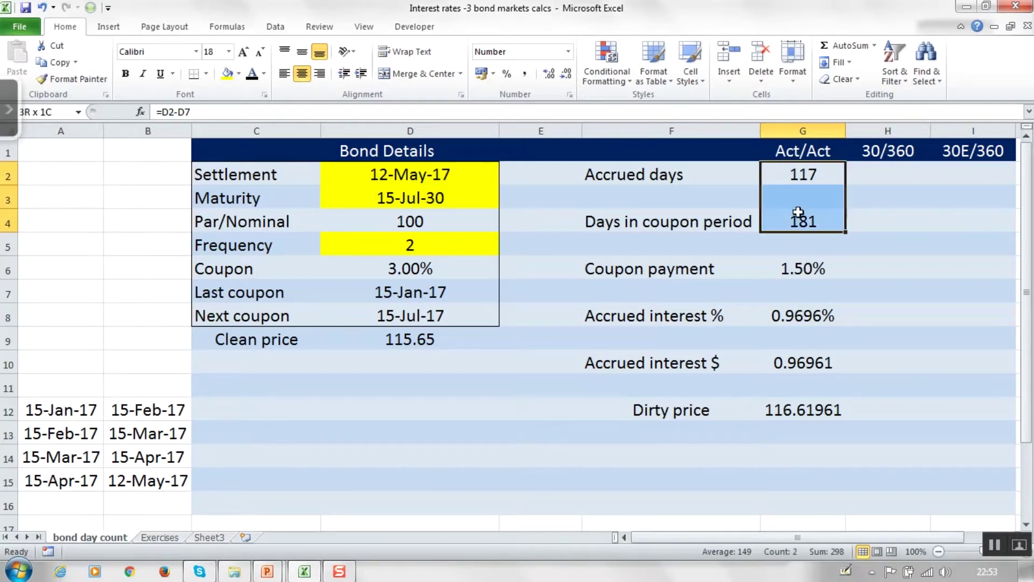
pyautogui.click(800, 264)
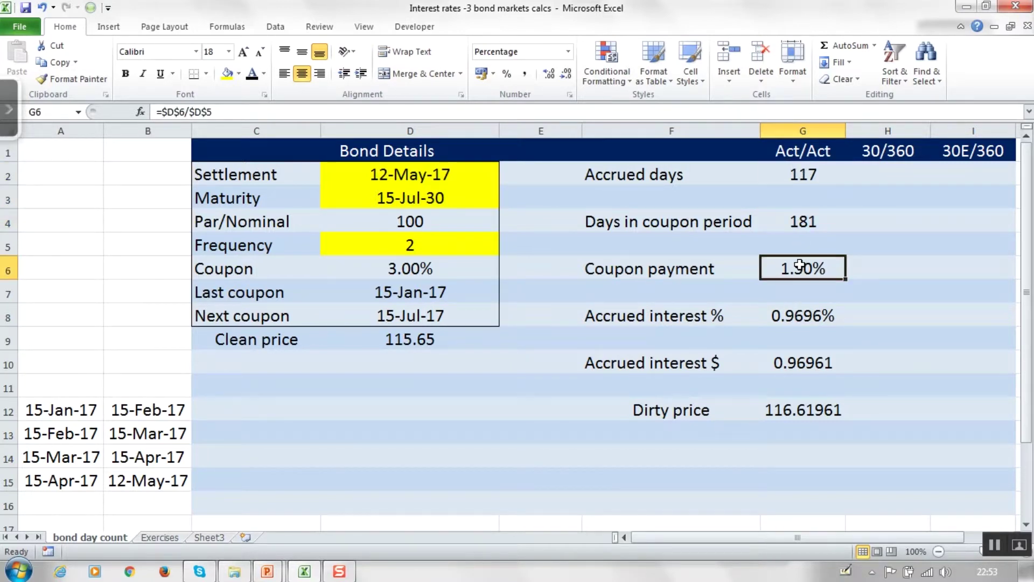
pyautogui.click(804, 311)
pyautogui.click(805, 360)
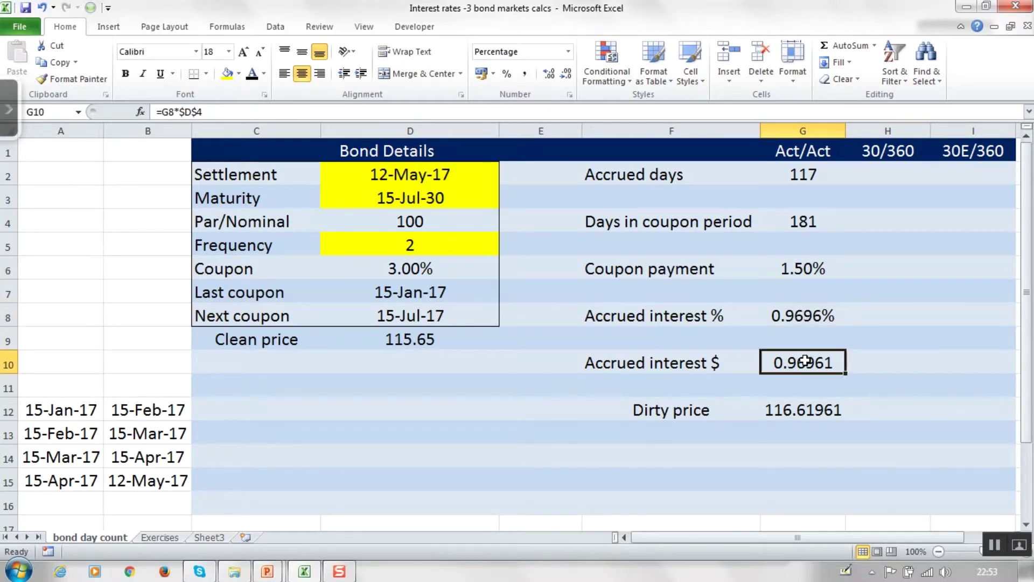
pyautogui.click(804, 410)
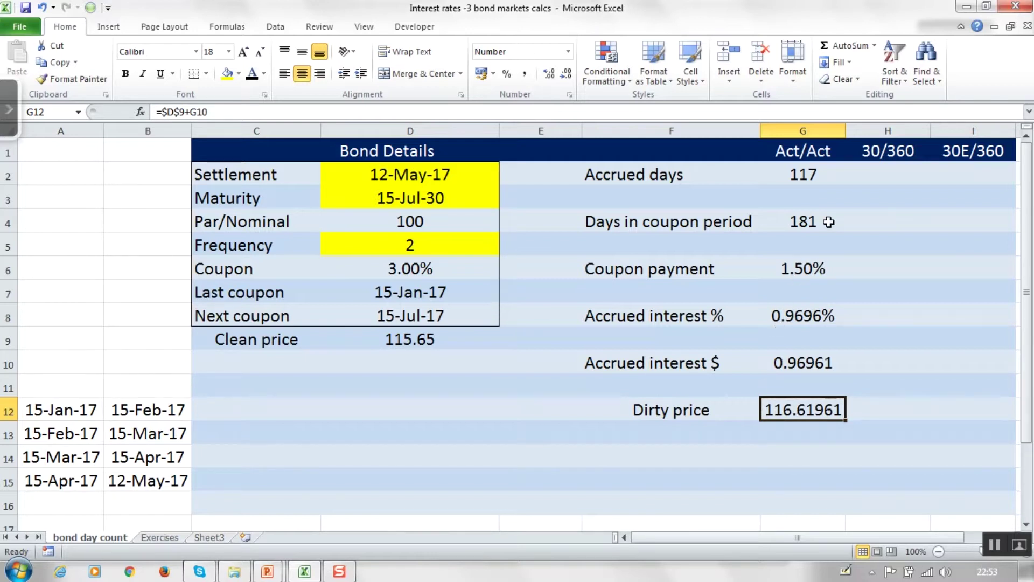
# Reveal the 30/360 figures in H2:H10 with black font and check the accrued days and coupon period formulas
pyautogui.moveTo(891, 173); pyautogui.dragTo(898, 362)
pyautogui.click(254, 75)
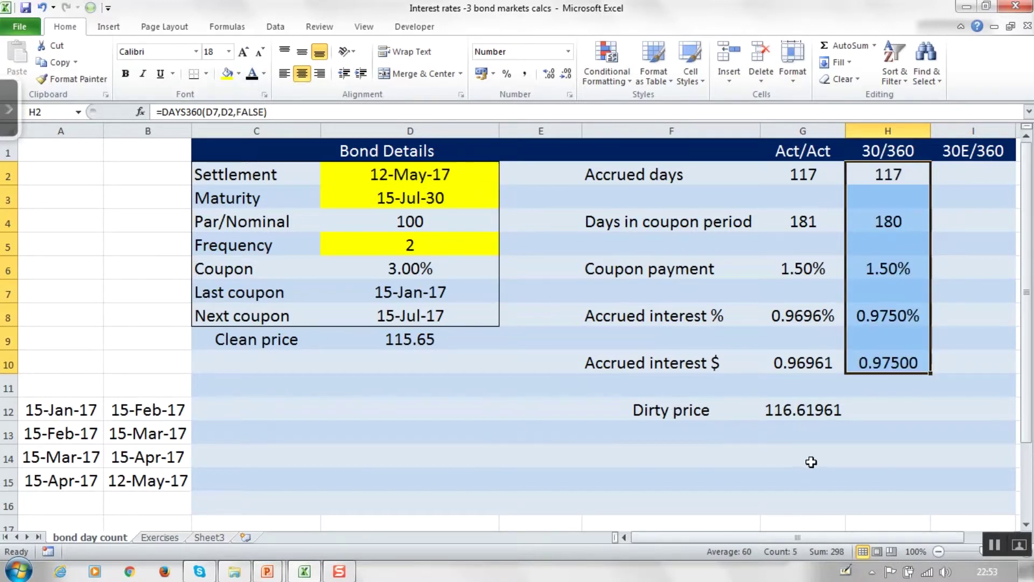
pyautogui.click(892, 177)
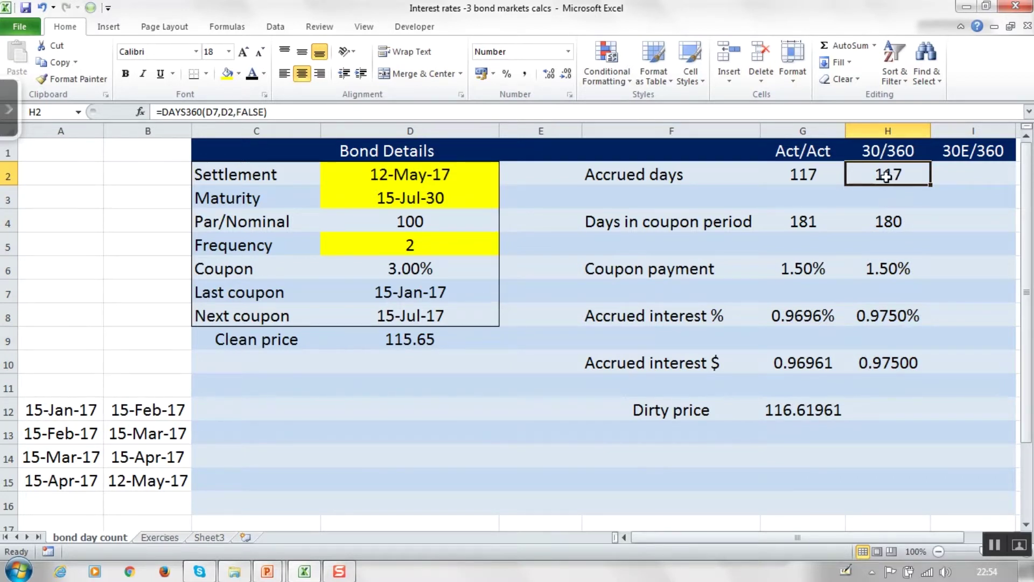
pyautogui.click(887, 227)
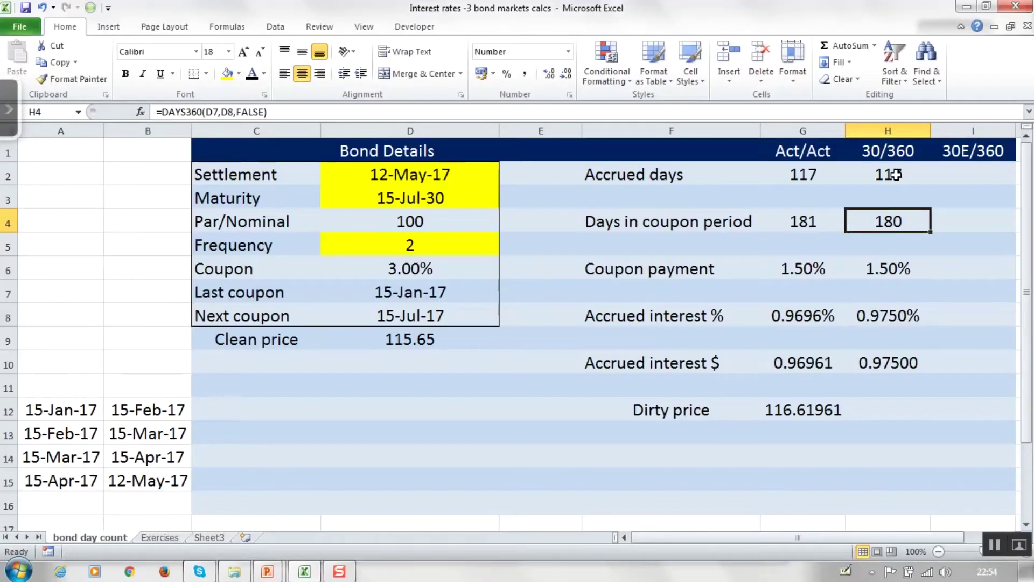
# Review the 30/360 formulas in column H from accrued days through accrued interest $, comparing them with the Act/Act cells G6:G10
pyautogui.click(895, 174)
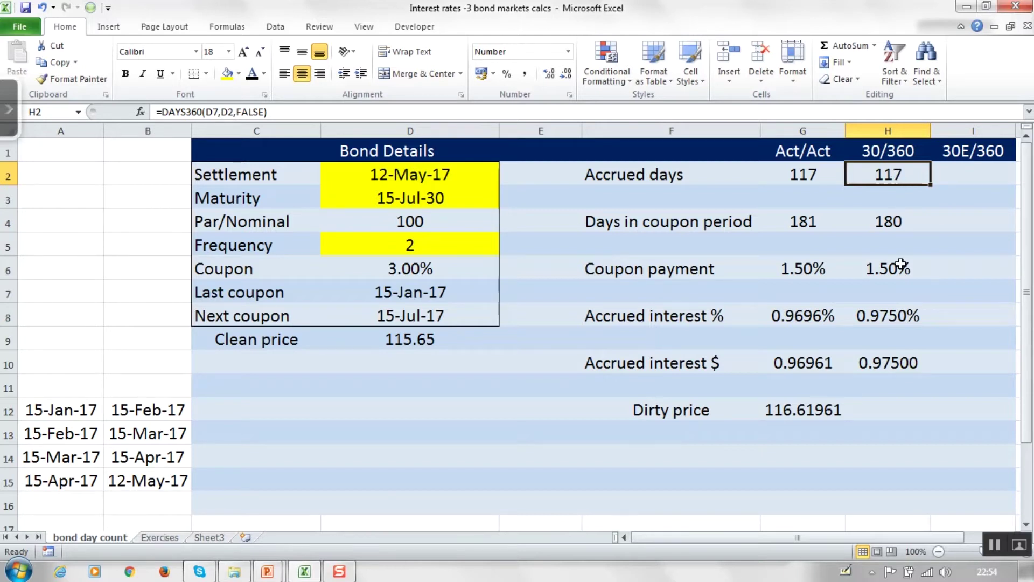
pyautogui.click(888, 221)
pyautogui.click(887, 271)
pyautogui.click(885, 317)
pyautogui.click(891, 362)
pyautogui.moveTo(798, 270); pyautogui.dragTo(801, 362)
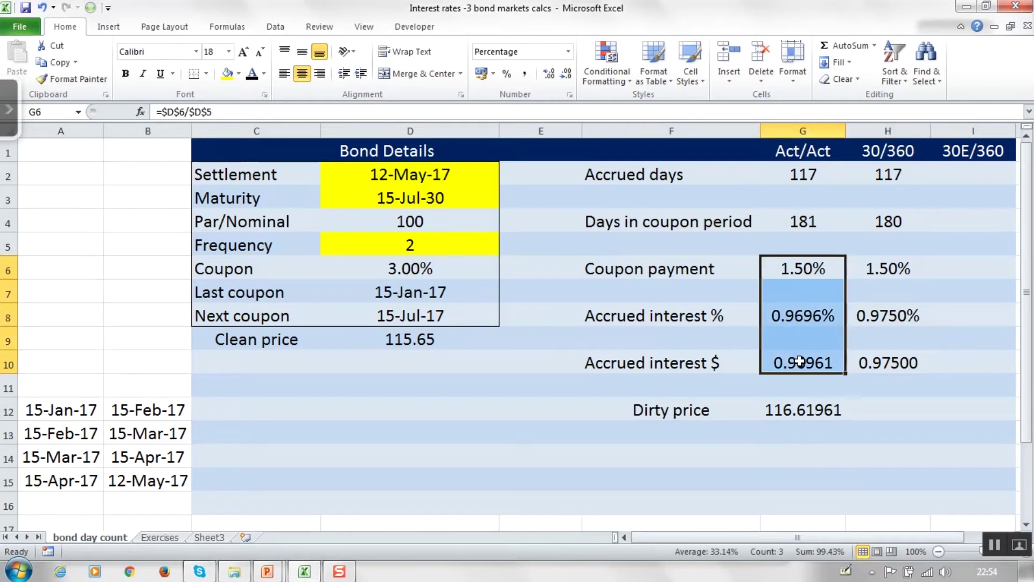
# Inspect the DAYS360 function arguments behind the 30/360 accrued days in H2, including the Method argument
pyautogui.click(884, 179)
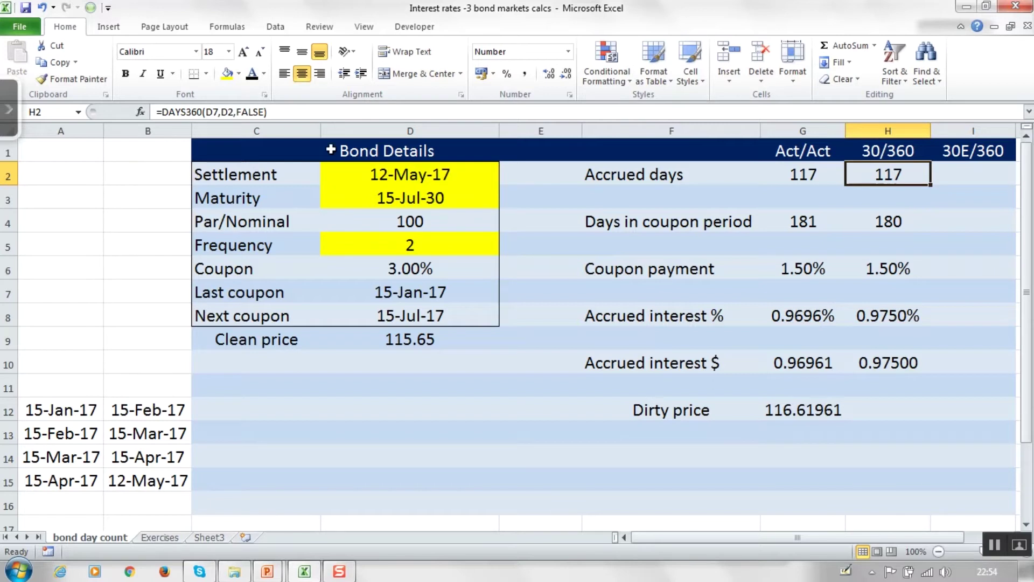
pyautogui.click(141, 112)
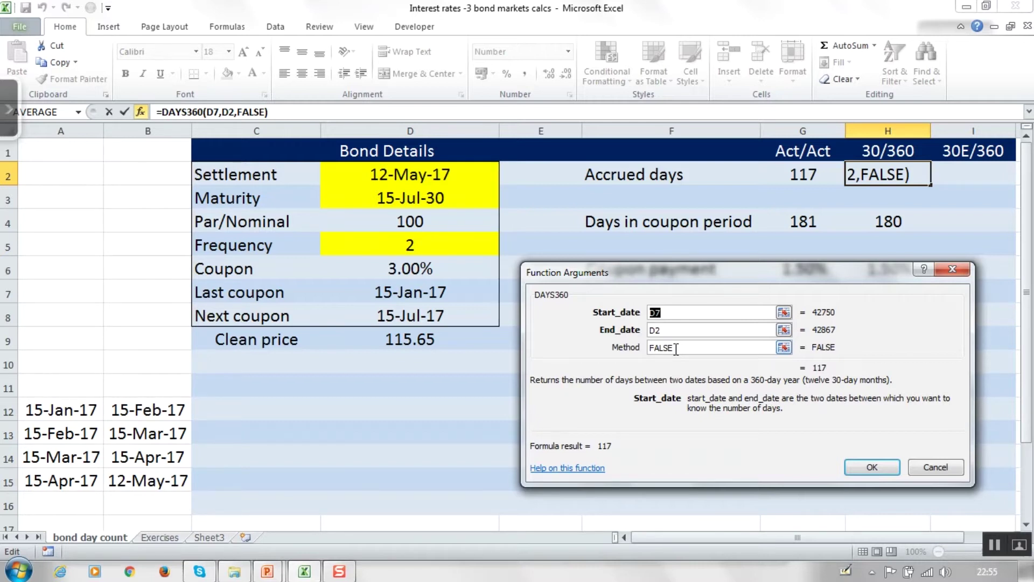
pyautogui.click(869, 466)
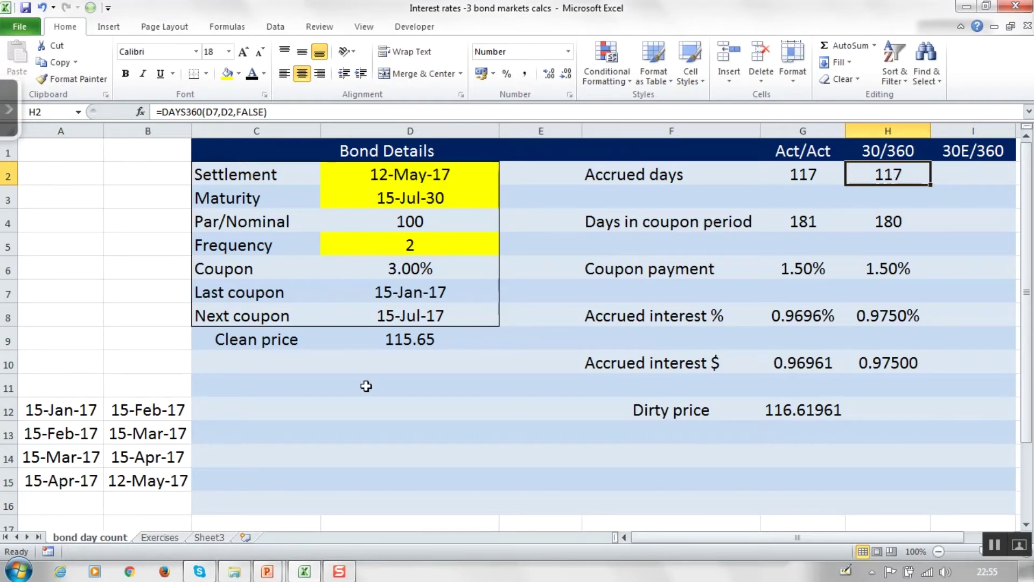
# Enter the 30/360 day counts beside the date pairs: 30 in C12, C13 and C14, and 27 in C15
pyautogui.click(223, 413)
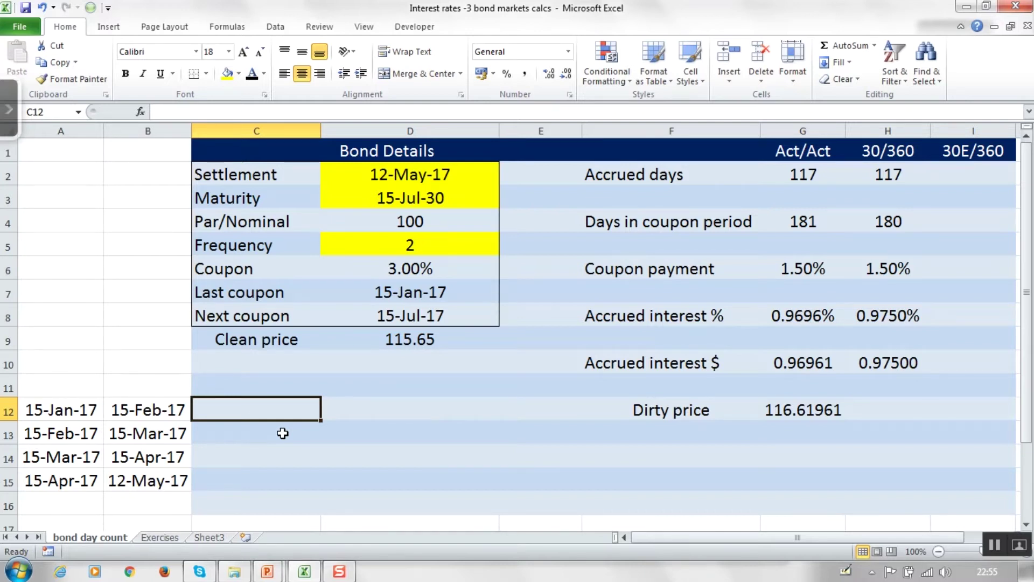
pyautogui.write('30')
pyautogui.press('Return')
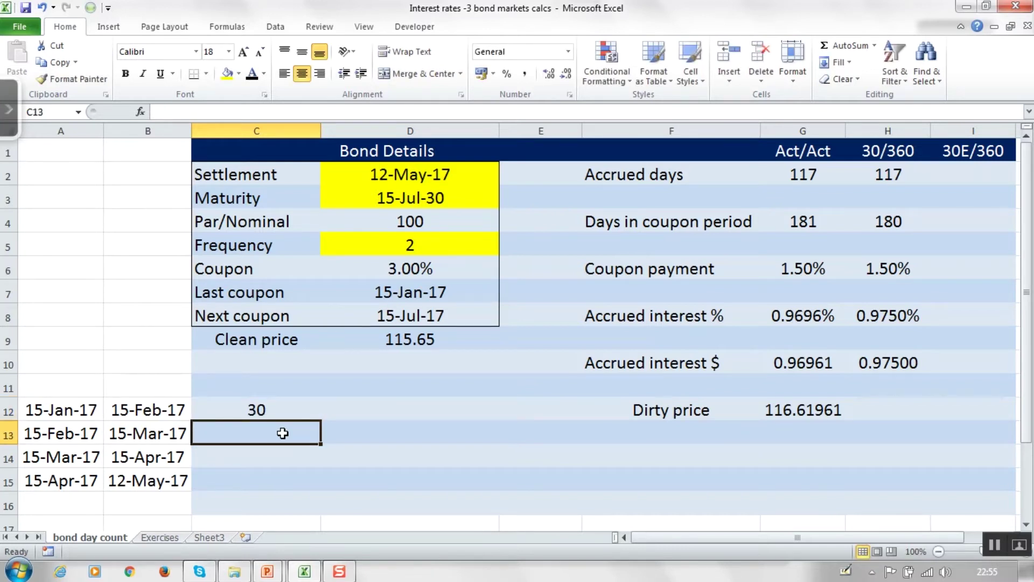
pyautogui.write('30')
pyautogui.hotkey('ctrl', 'Return')
pyautogui.press('Return')
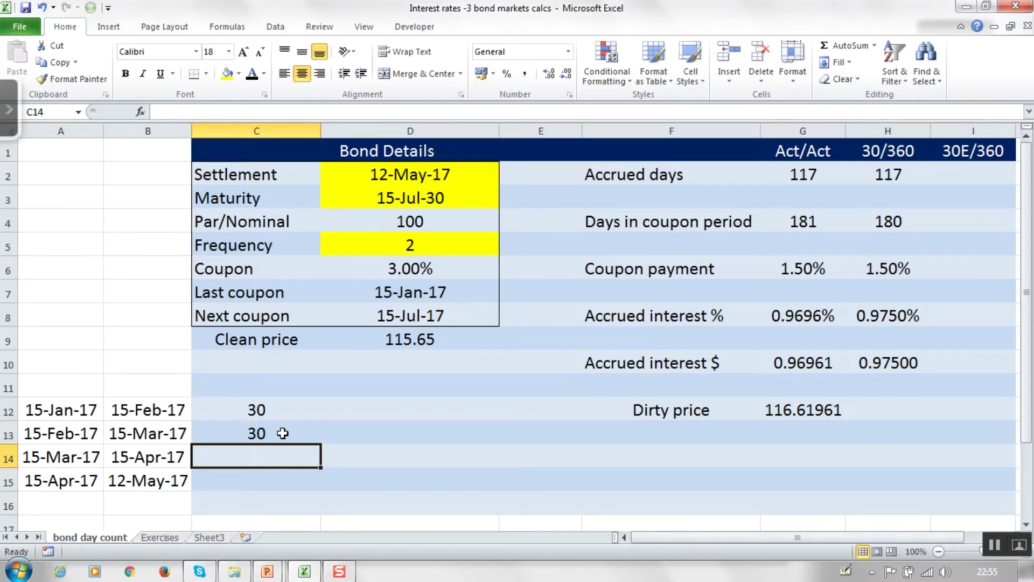
pyautogui.write('30')
pyautogui.hotkey('ctrl', 'Return')
pyautogui.press('Return')
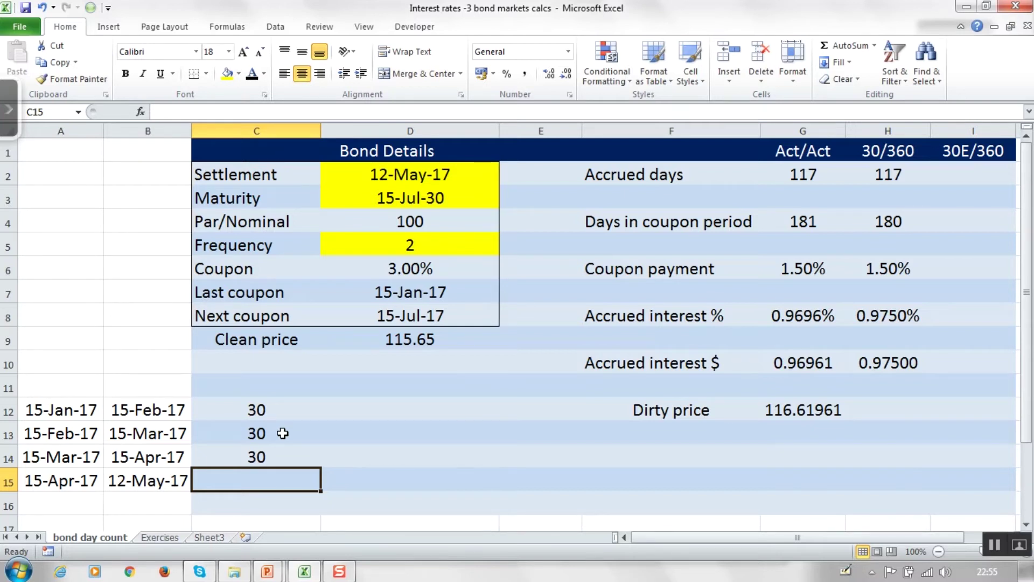
pyautogui.write('27')
pyautogui.hotkey('ctrl', 'Return')
# Total the day counts in C16 with =SUM(C12:C15)
pyautogui.click(255, 508)
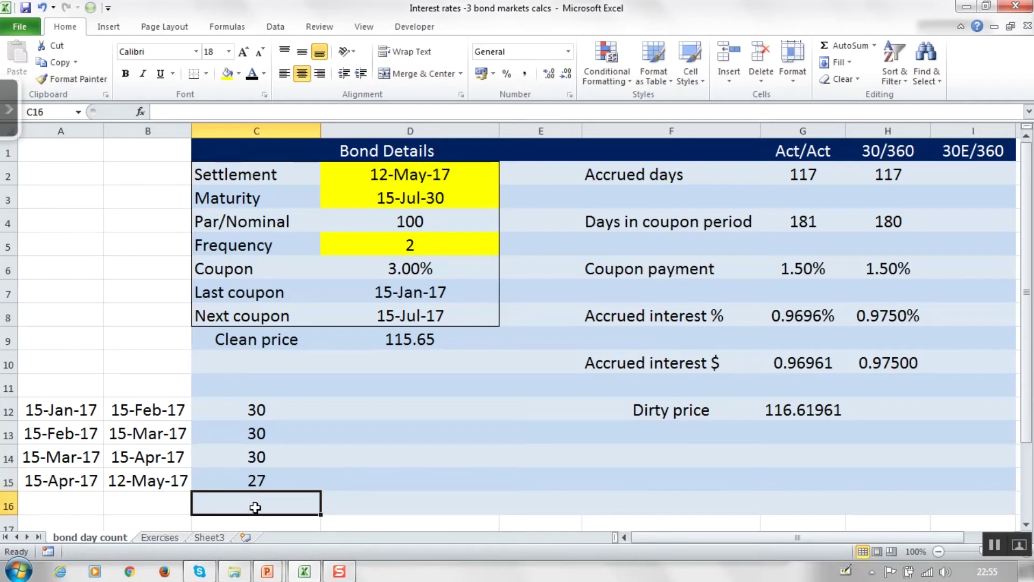
pyautogui.hotkey('alt', '=')
pyautogui.hotkey('ctrl', 'Return')
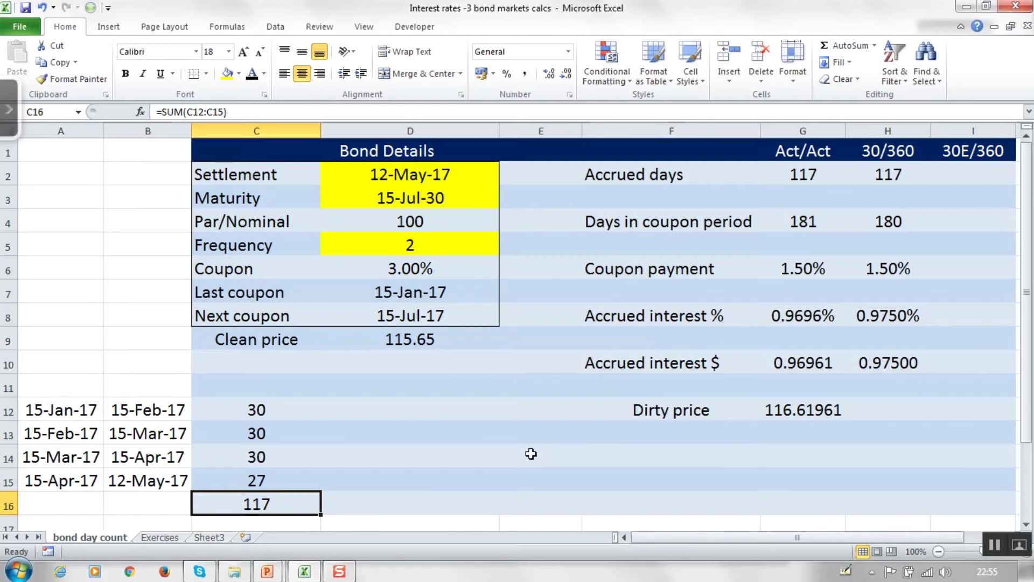
# Reveal the 30/360 and 30E/360 figures in H2:I12 by setting their font colour to black
pyautogui.moveTo(975, 174); pyautogui.dragTo(972, 411)
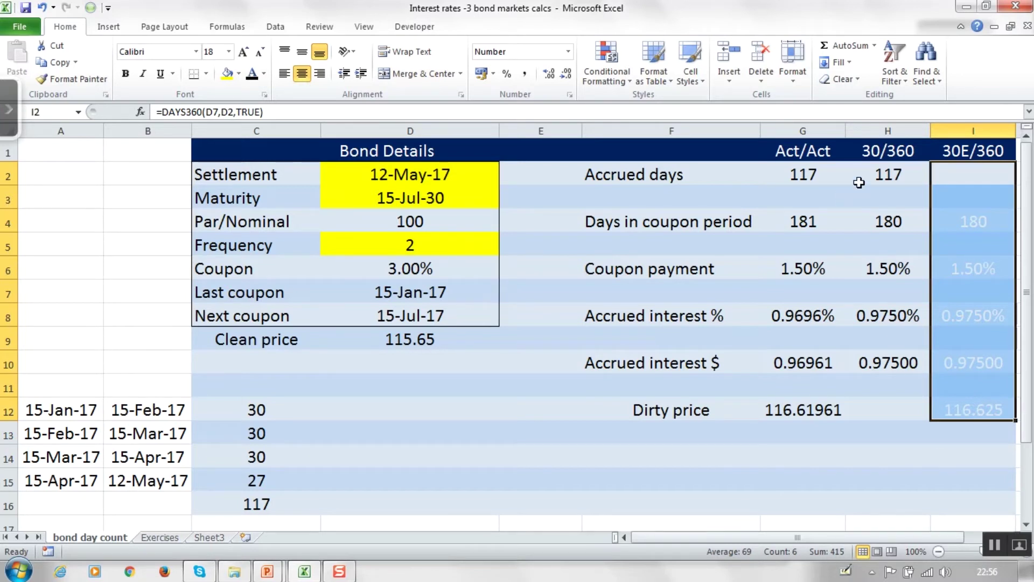
pyautogui.moveTo(874, 170); pyautogui.dragTo(966, 412)
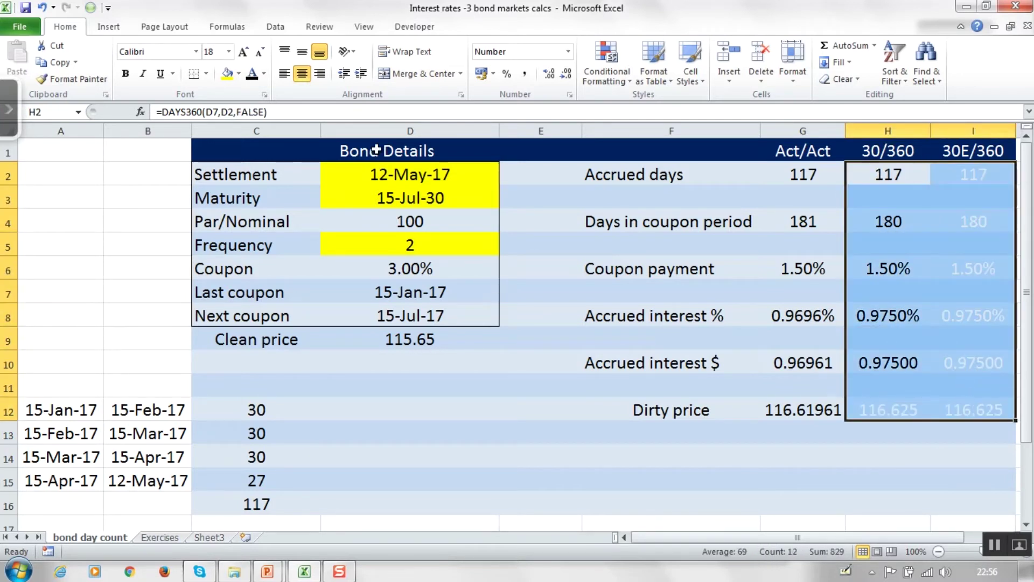
pyautogui.click(252, 74)
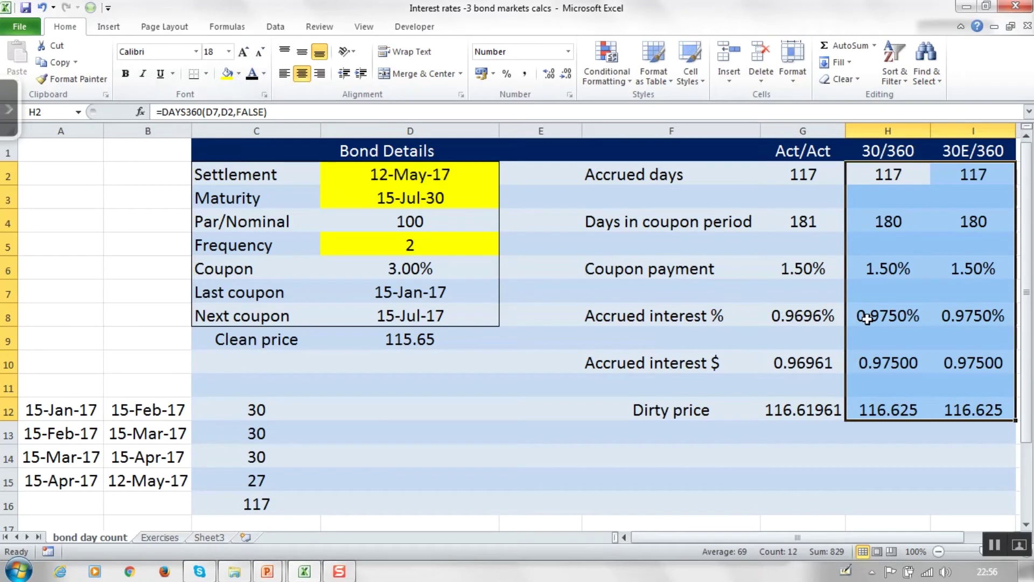
# Check the 30E/360 accrued interest % formula in I8 and compare the 30/360 and 30E/360 figures in H2:I8
pyautogui.click(950, 322)
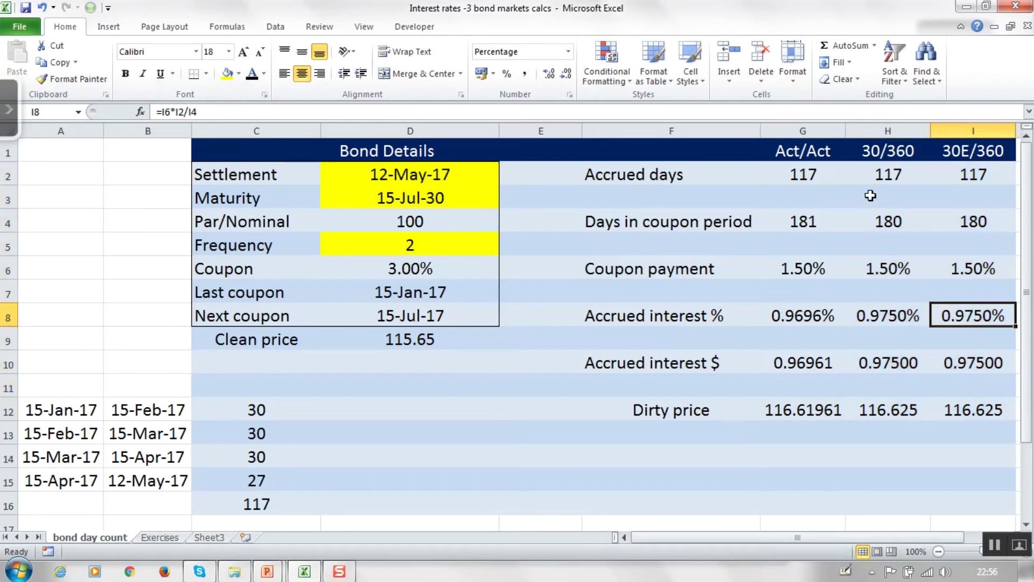
pyautogui.moveTo(894, 174); pyautogui.dragTo(962, 315)
pyautogui.click(457, 414)
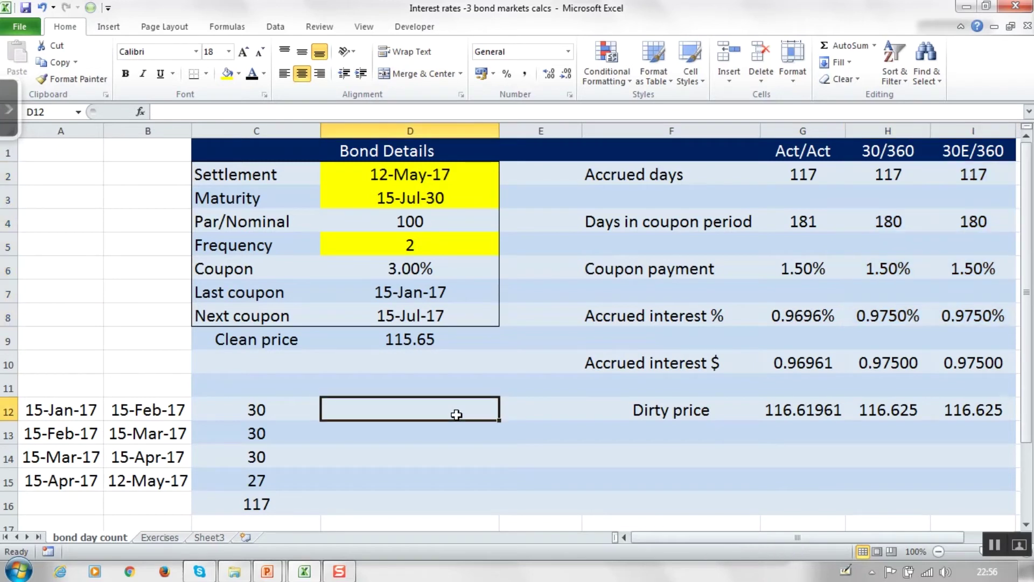
# Set the settlement date in D2 to 31/05/2017 and compare the 30/360 and 30E/360 accrued days
pyautogui.click(380, 177)
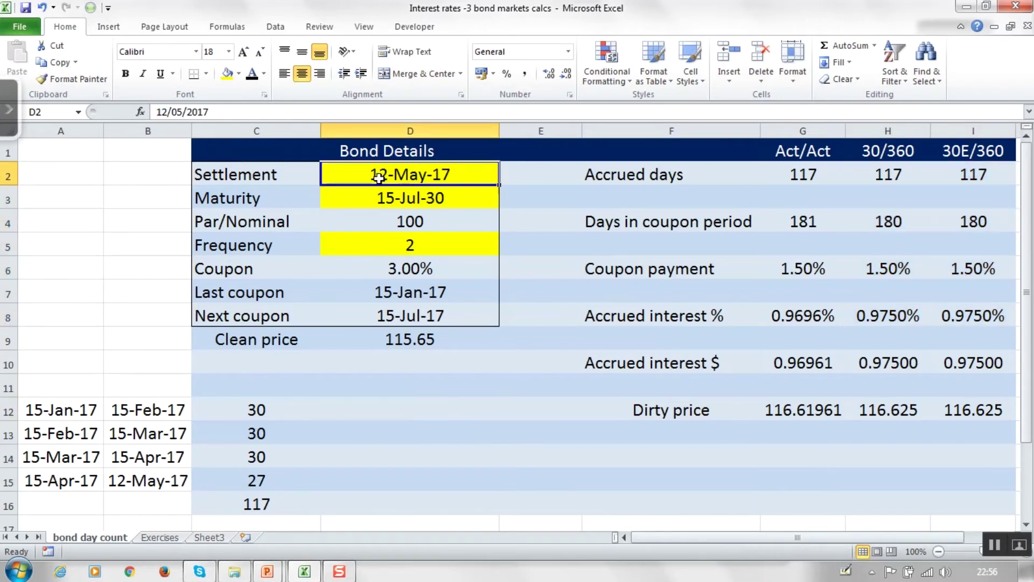
pyautogui.click(164, 112)
pyautogui.press('BackSpace')
pyautogui.press('BackSpace')
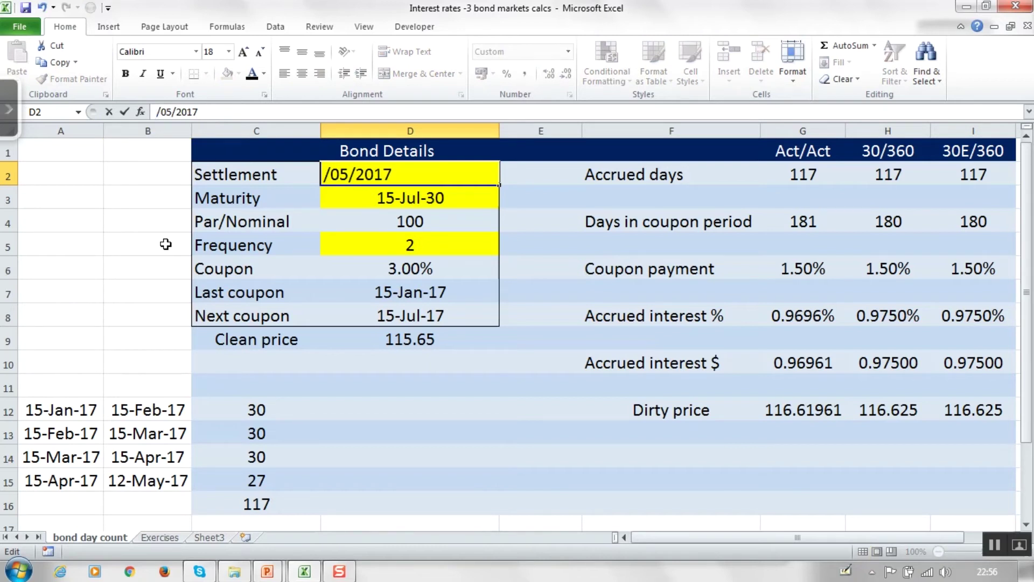
pyautogui.write('31')
pyautogui.hotkey('ctrl', 'Return')
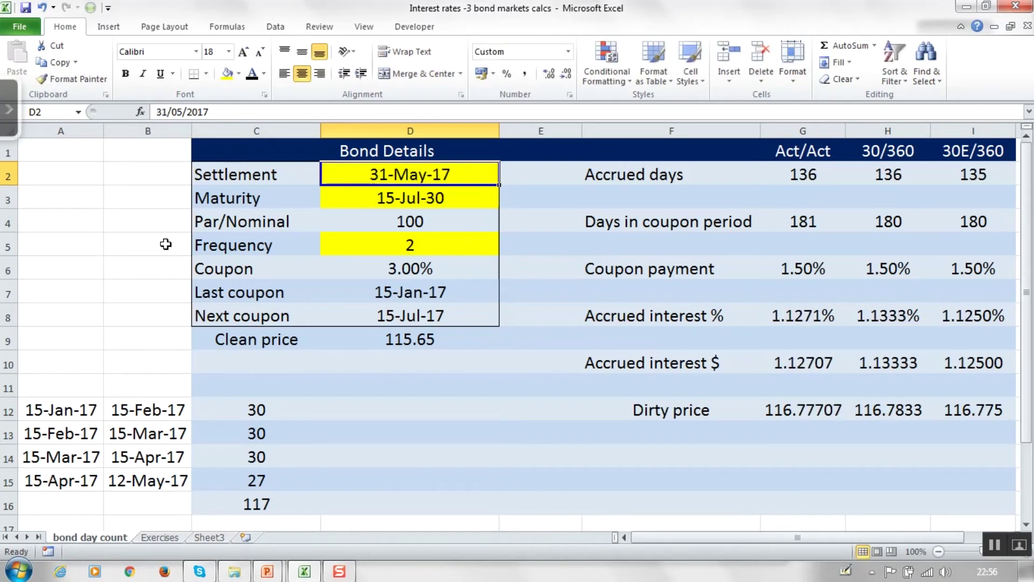
pyautogui.moveTo(890, 178); pyautogui.dragTo(944, 176)
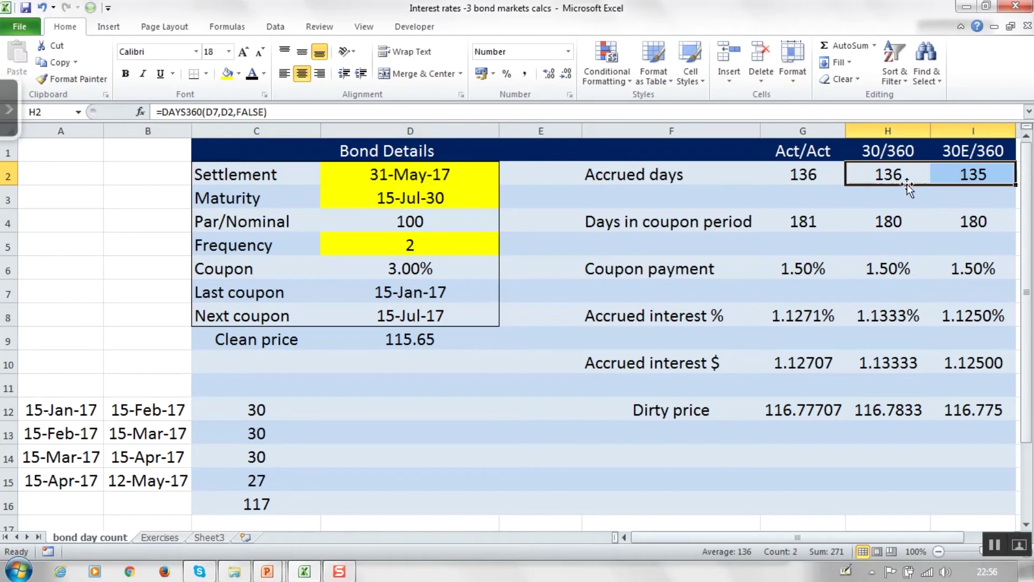
pyautogui.click(891, 174)
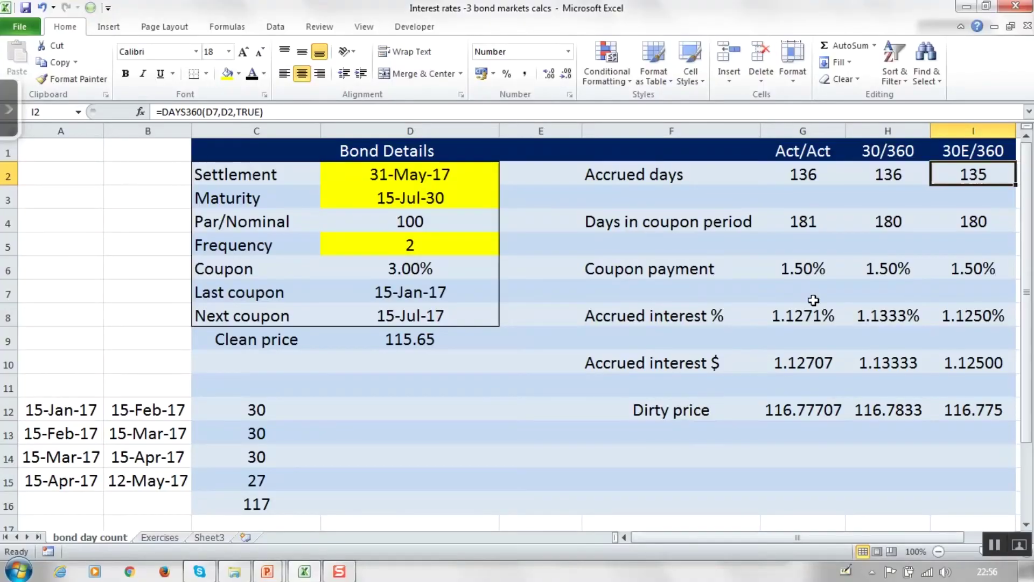
# Set the settlement date in D2 to 26/02/2017
pyautogui.click(368, 178)
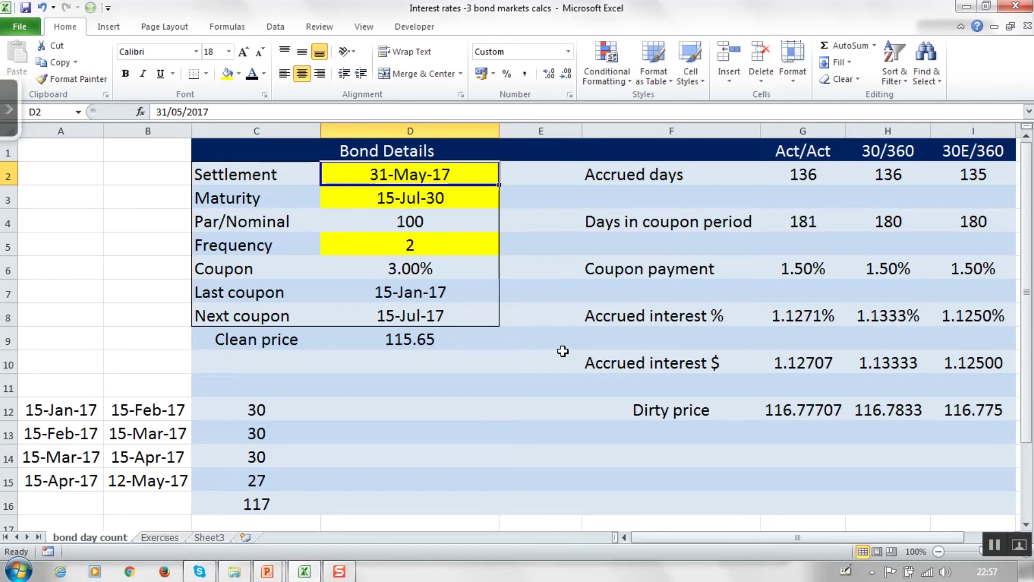
pyautogui.click(168, 111)
pyautogui.press('BackSpace')
pyautogui.press('BackSpace')
pyautogui.write('26')
pyautogui.click(185, 112)
pyautogui.press('BackSpace')
pyautogui.write('2')
pyautogui.press('Return')
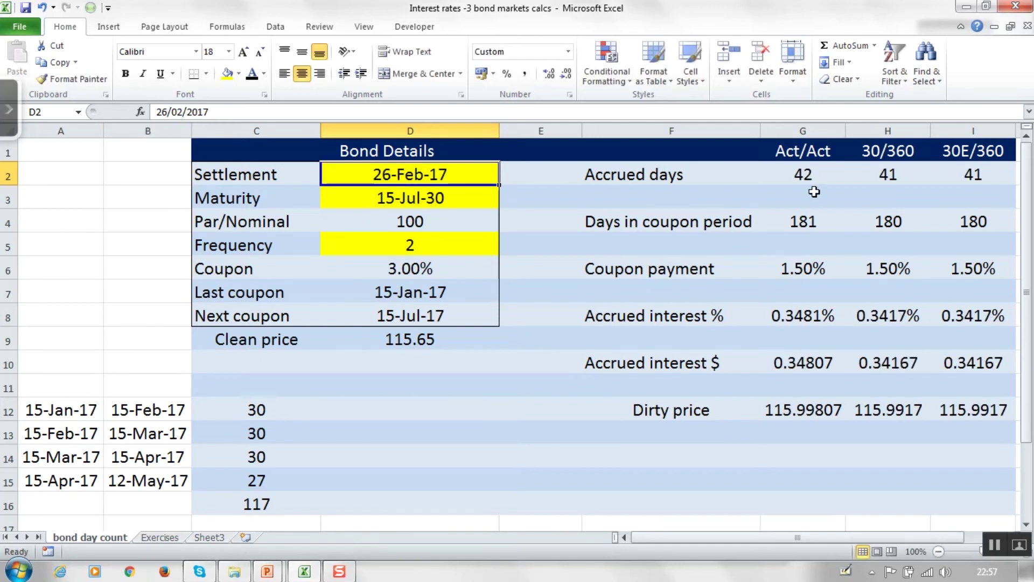
# Compare the accrued days in G2:I2 across Act/Act, 30/360 and 30E/360 for the February settlement date
pyautogui.click(802, 181)
pyautogui.moveTo(802, 181); pyautogui.dragTo(970, 178)
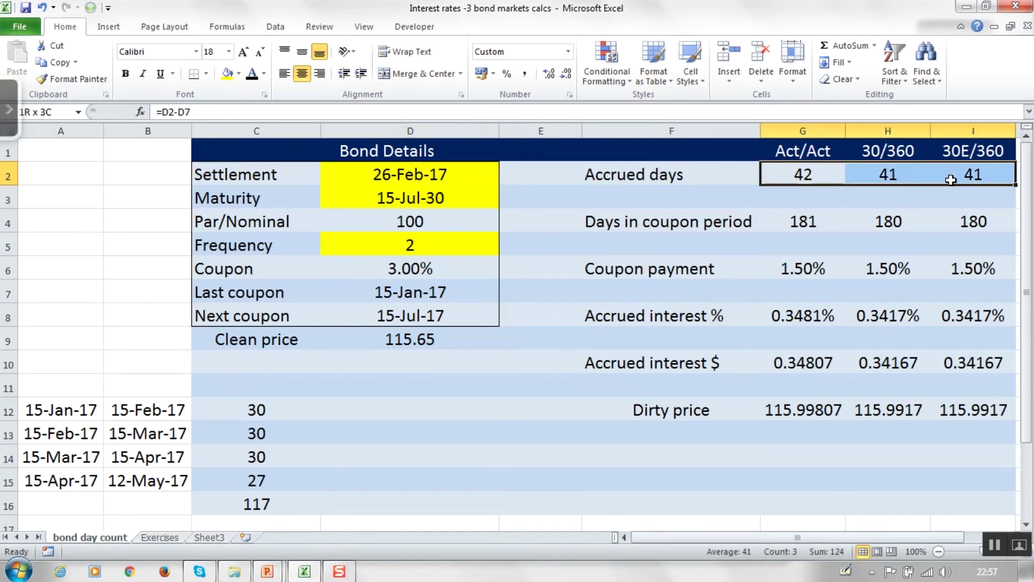
pyautogui.moveTo(808, 178); pyautogui.dragTo(940, 176)
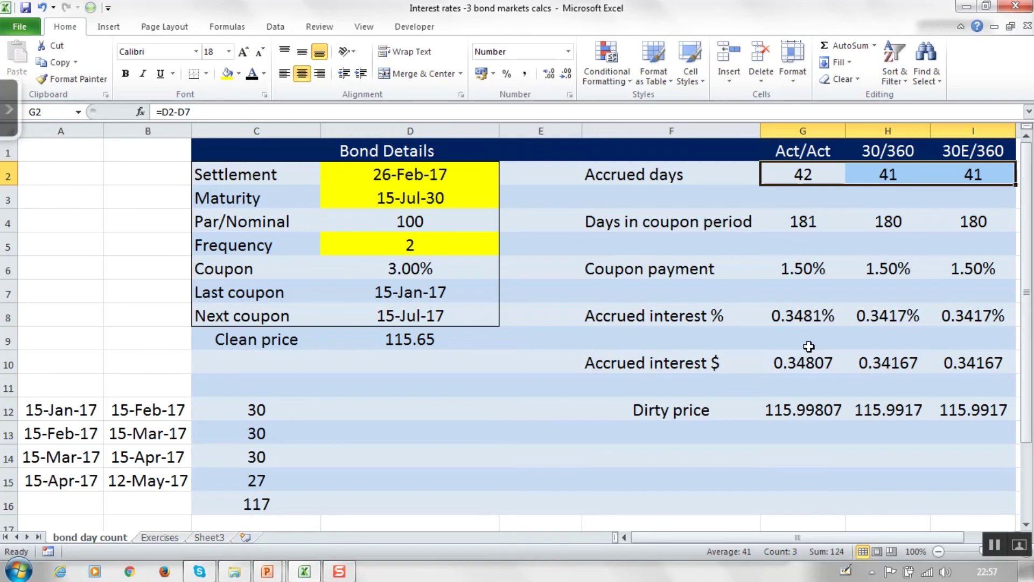
pyautogui.click(782, 175)
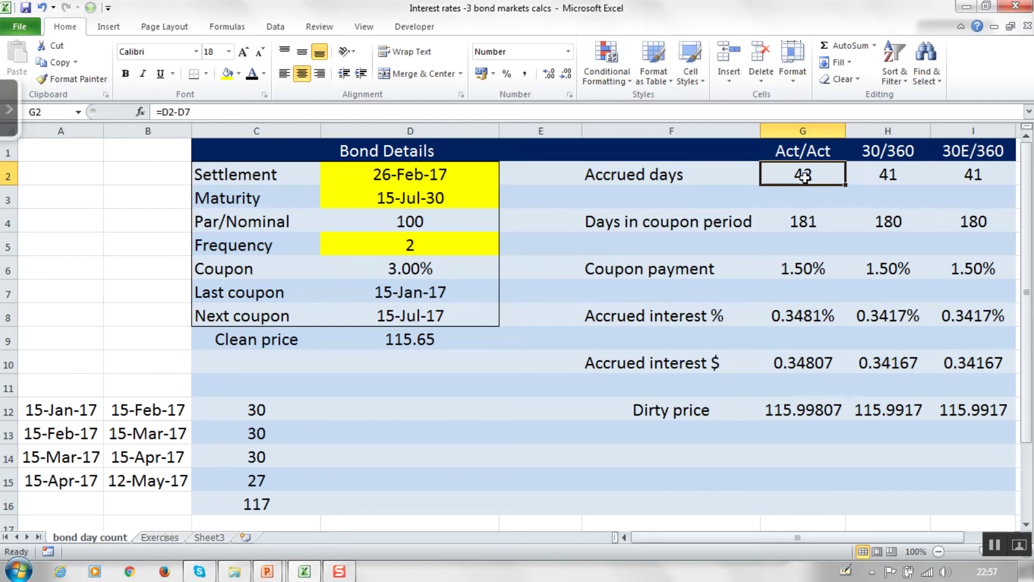
pyautogui.moveTo(886, 175); pyautogui.dragTo(960, 178)
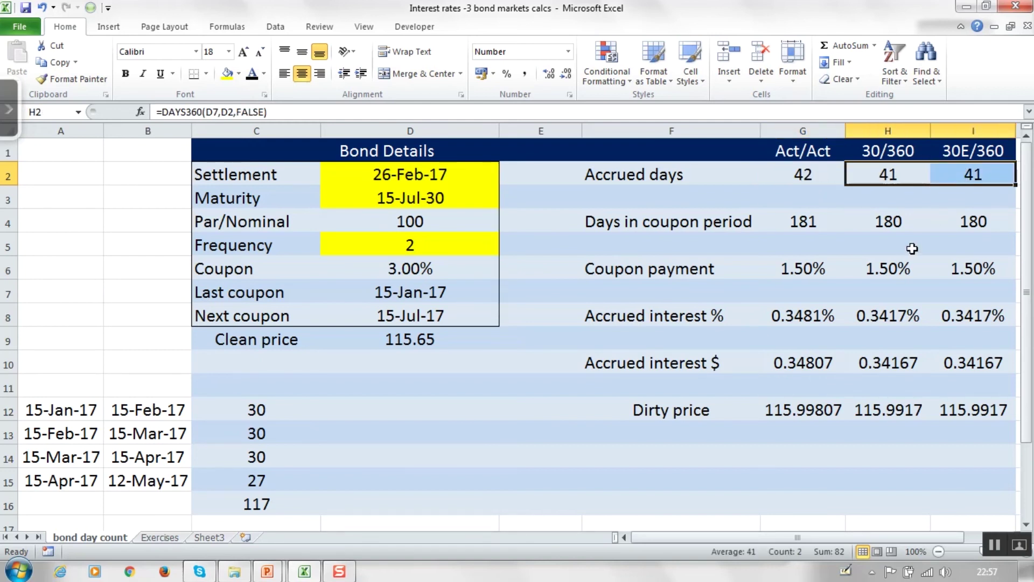
pyautogui.moveTo(884, 175); pyautogui.dragTo(961, 176)
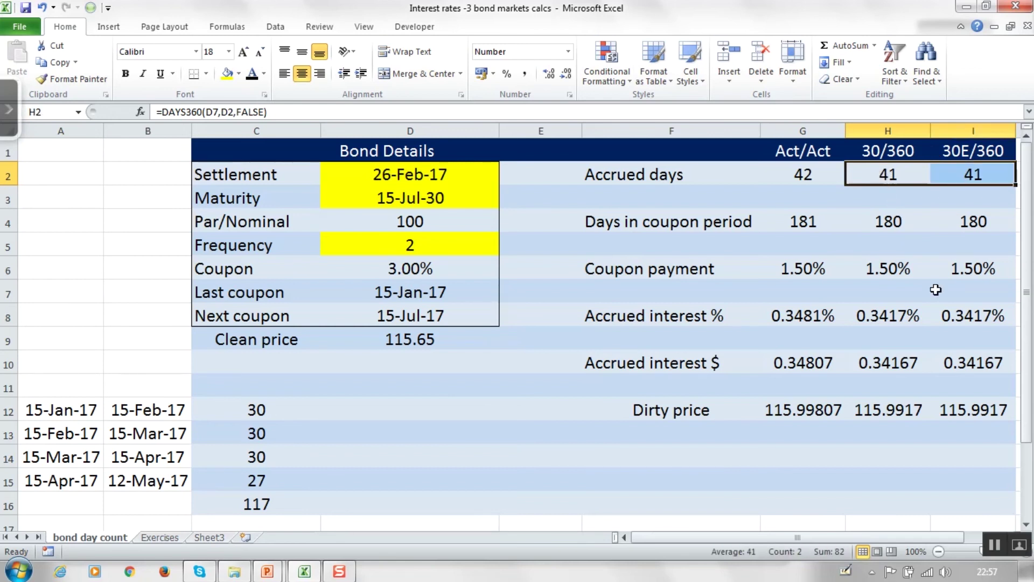